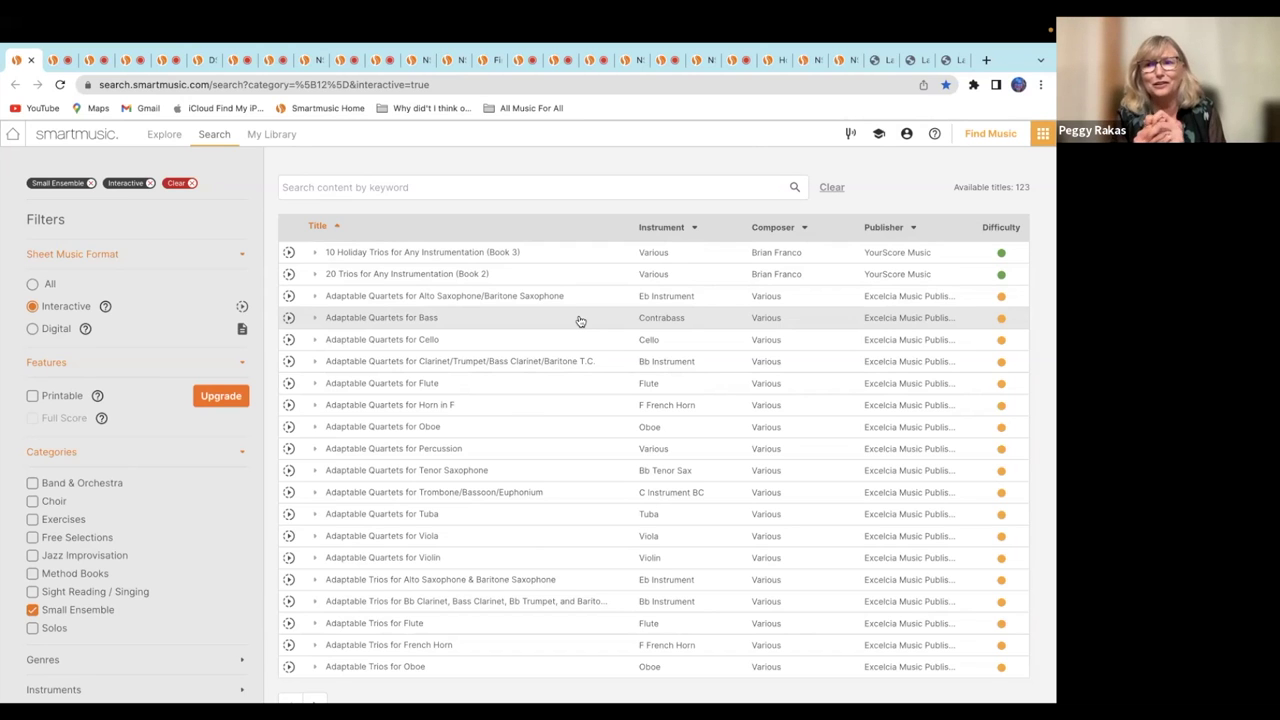
Close the small-ensemble search page and look through the instrument parts offered for Amazing Grace, down to Percussion.
mouse_move(243, 34)
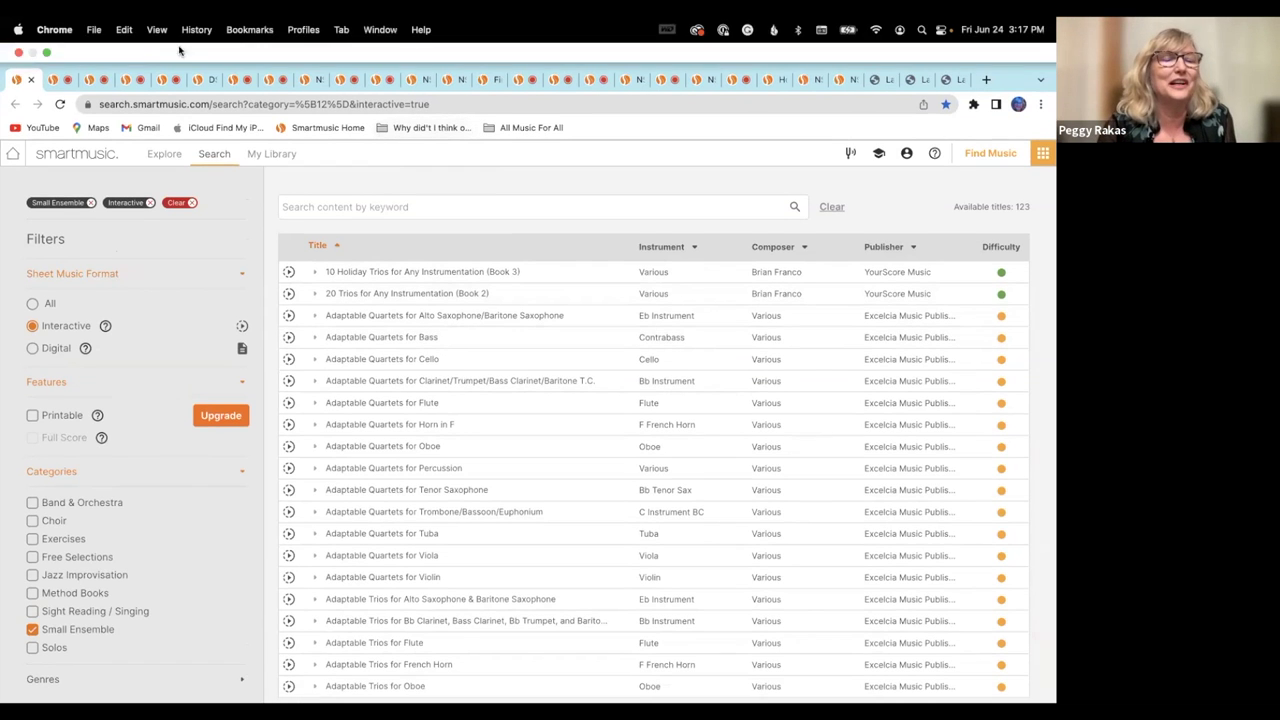
click(32, 80)
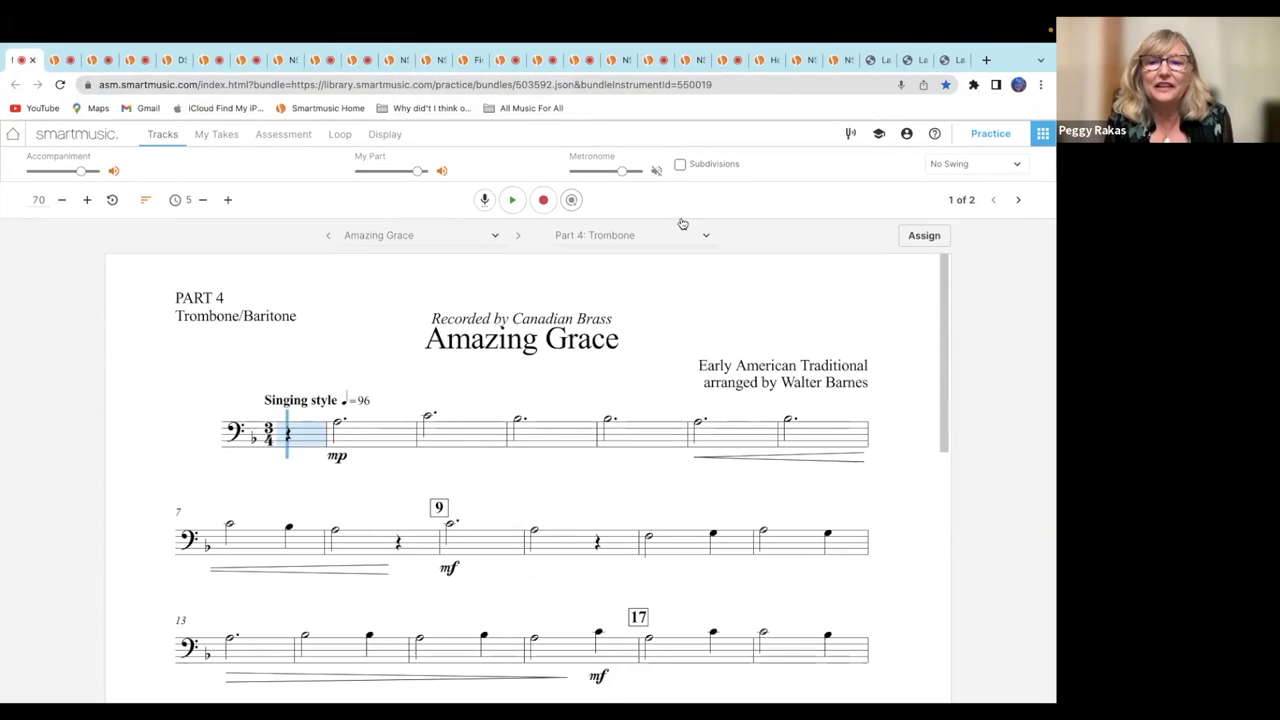
click(705, 240)
scroll(657, 324, down, 1)
scroll(657, 324, down, 10)
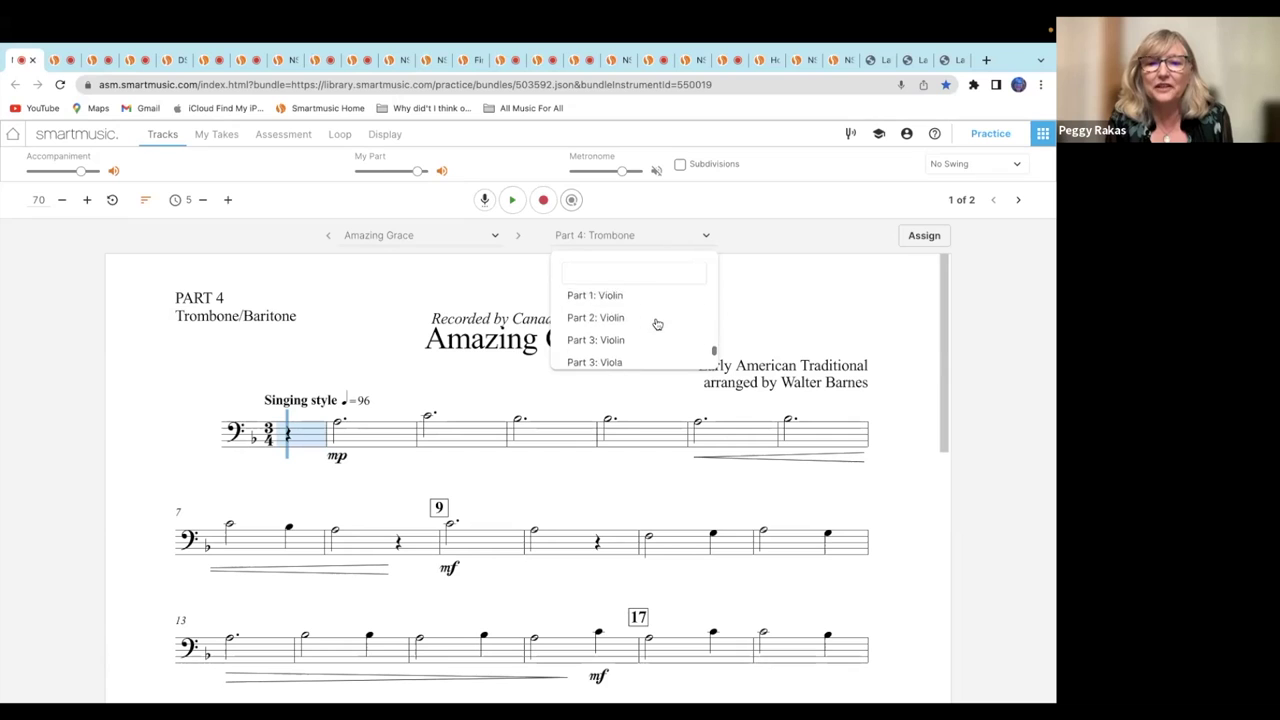
scroll(657, 324, down, 2)
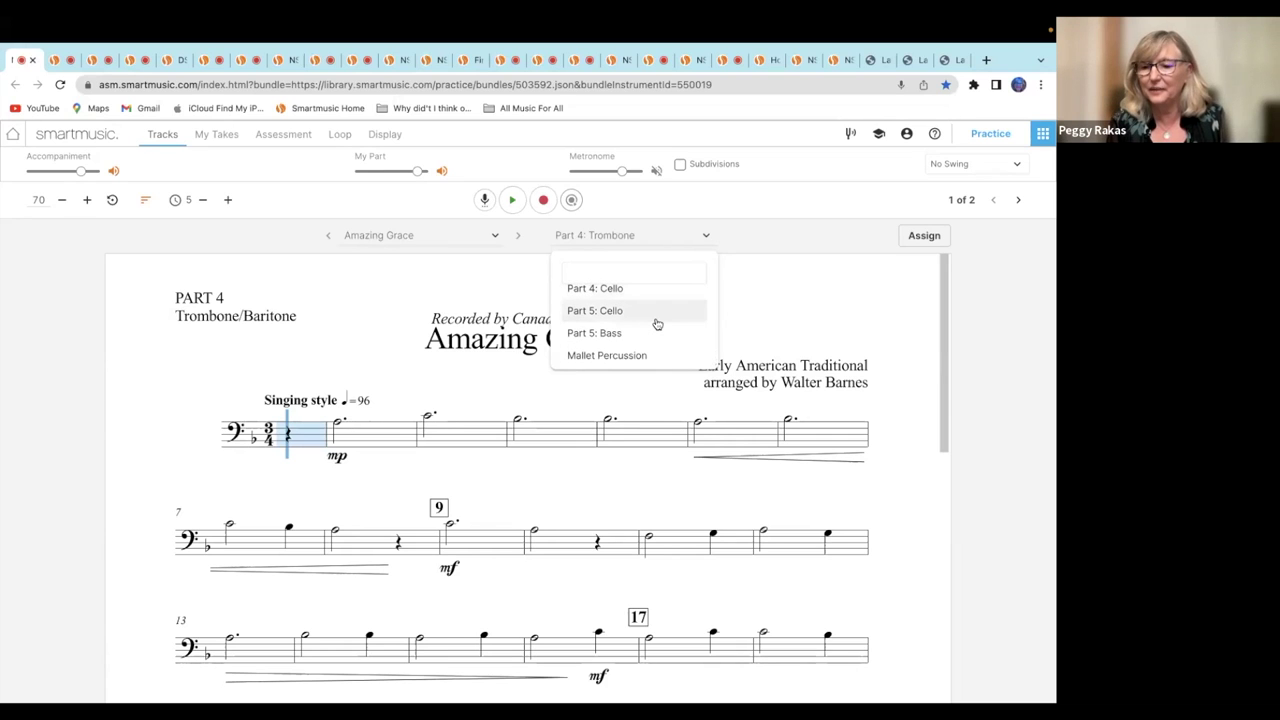
scroll(657, 324, down, 2)
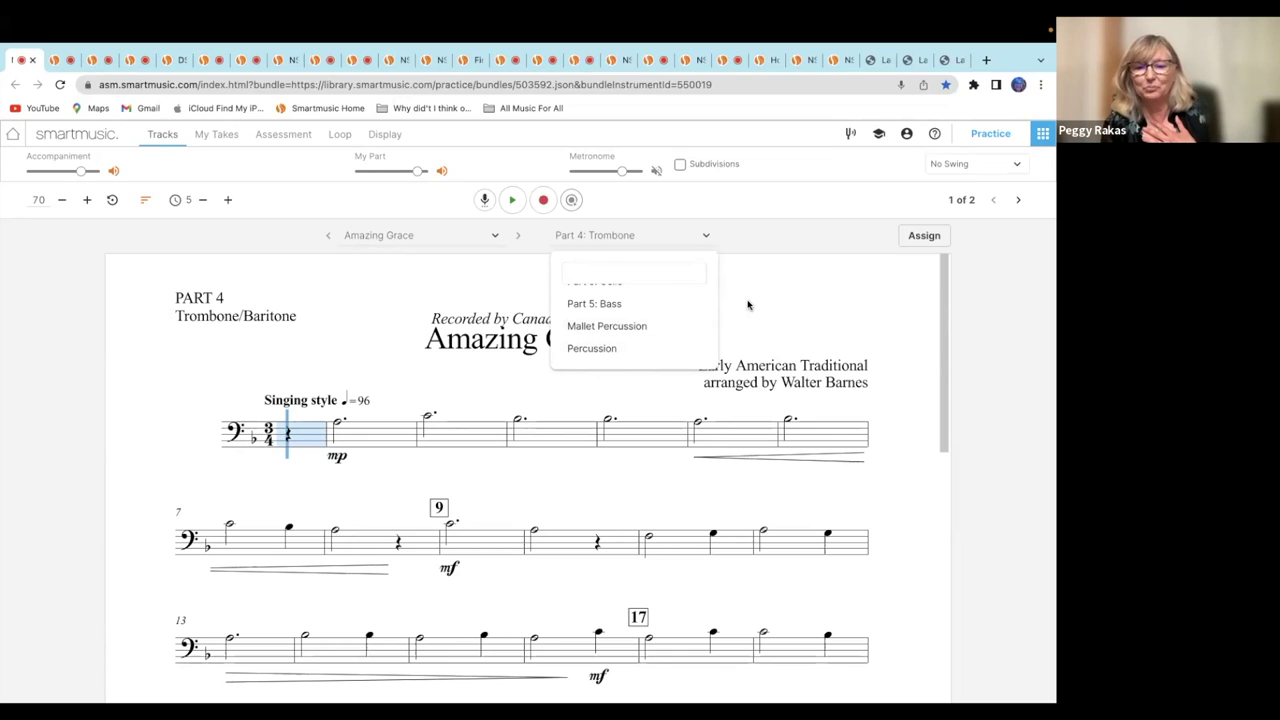
Set the start point of Amazing Grace at the first full measure, play the Part 4: Trombone excerpt and pause it.
click(376, 339)
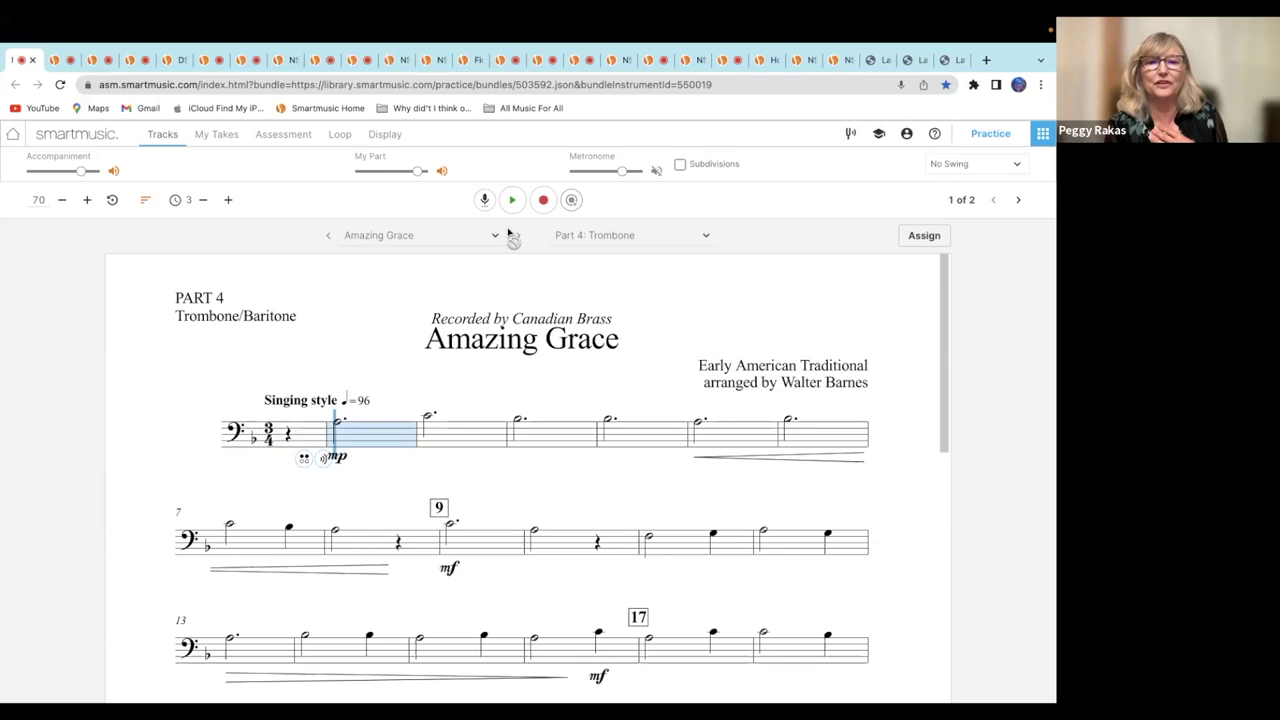
click(511, 201)
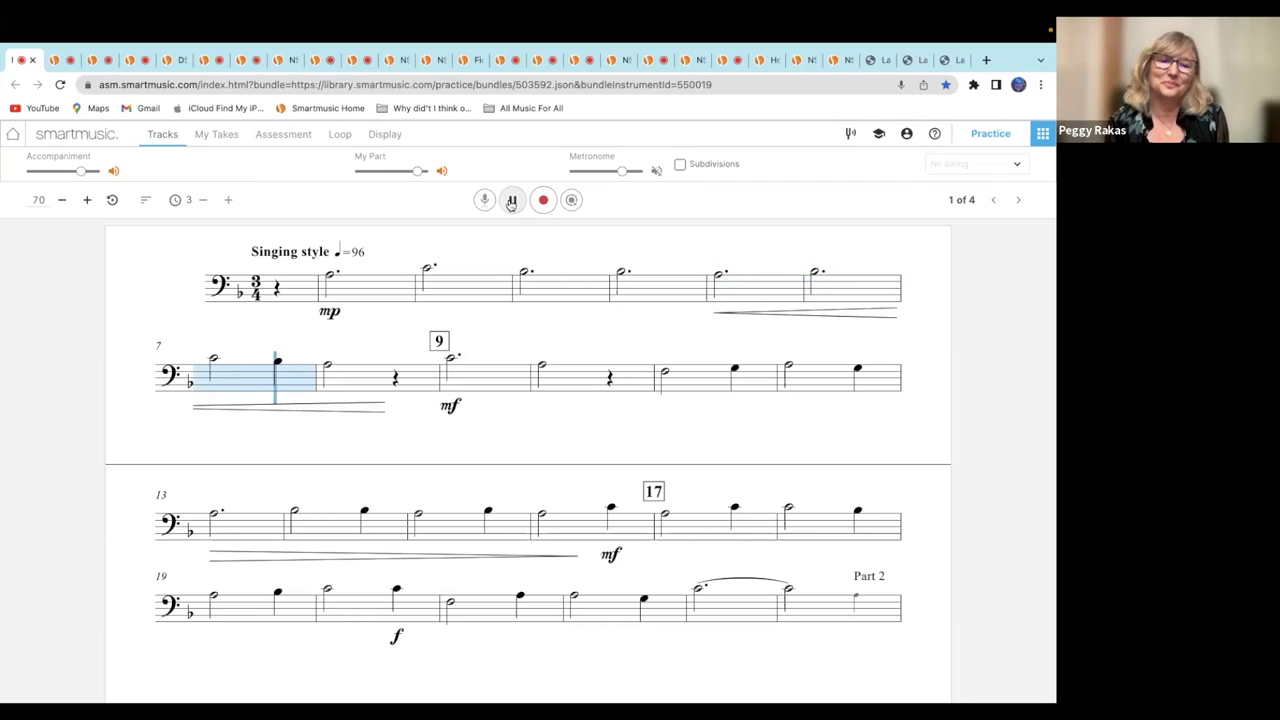
click(511, 201)
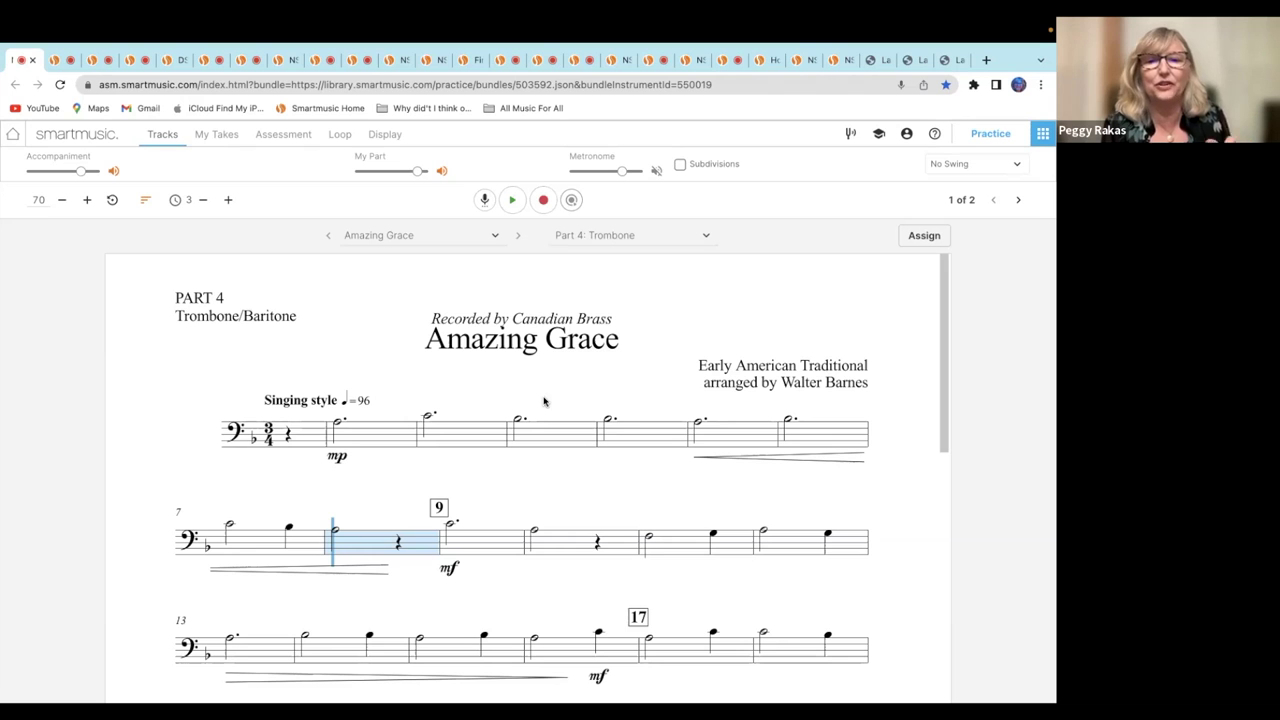
Close the Amazing Grace and Trios for Any Instrumentation pages and check which instrument parts Abide with Me offers.
click(31, 61)
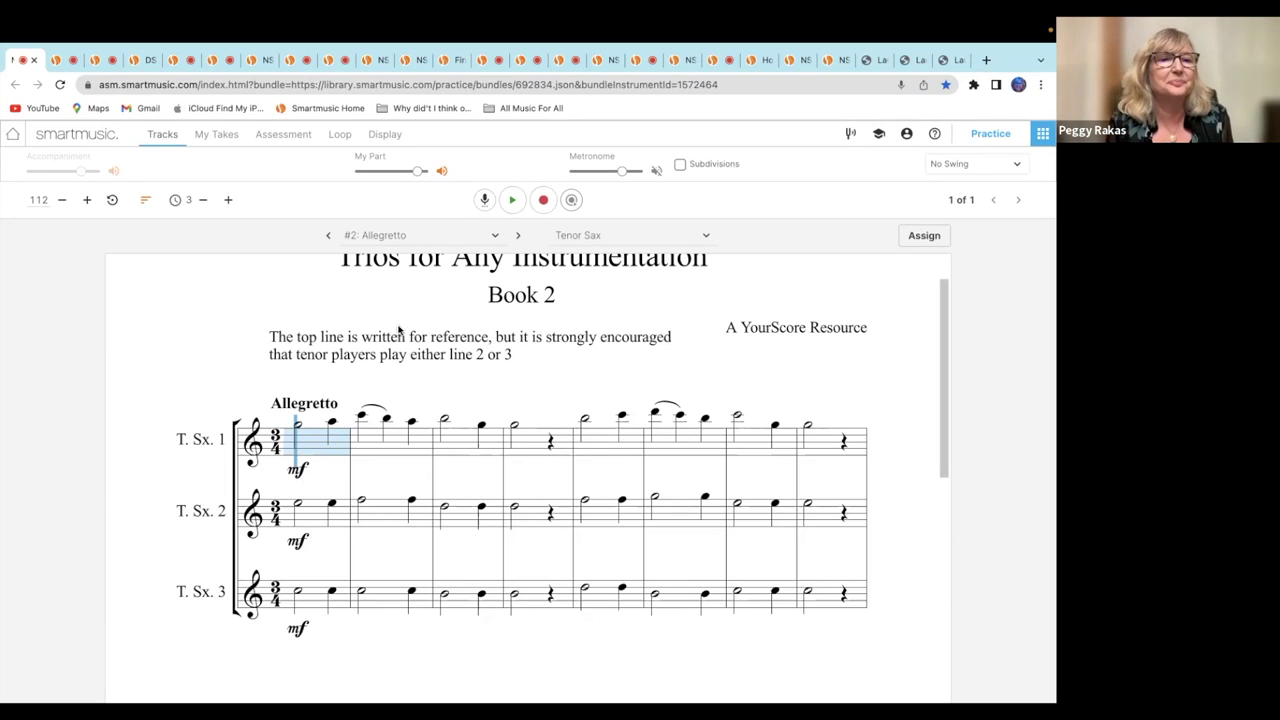
click(34, 60)
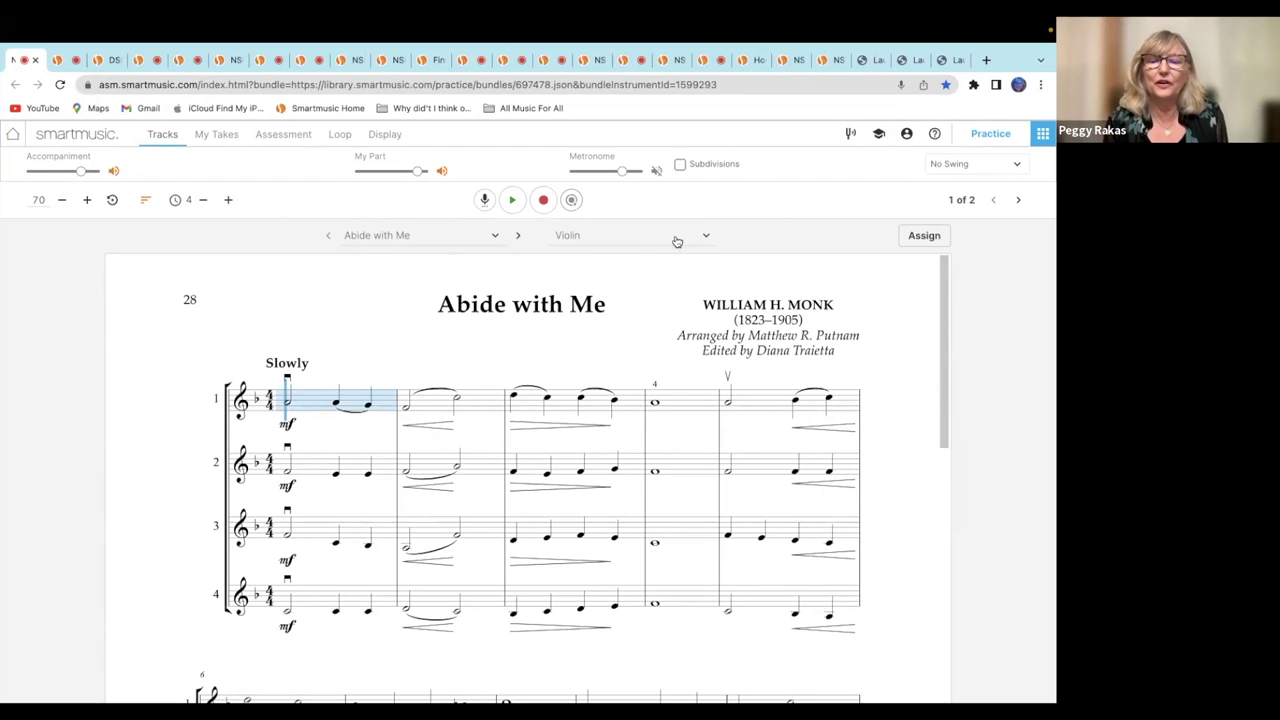
click(706, 238)
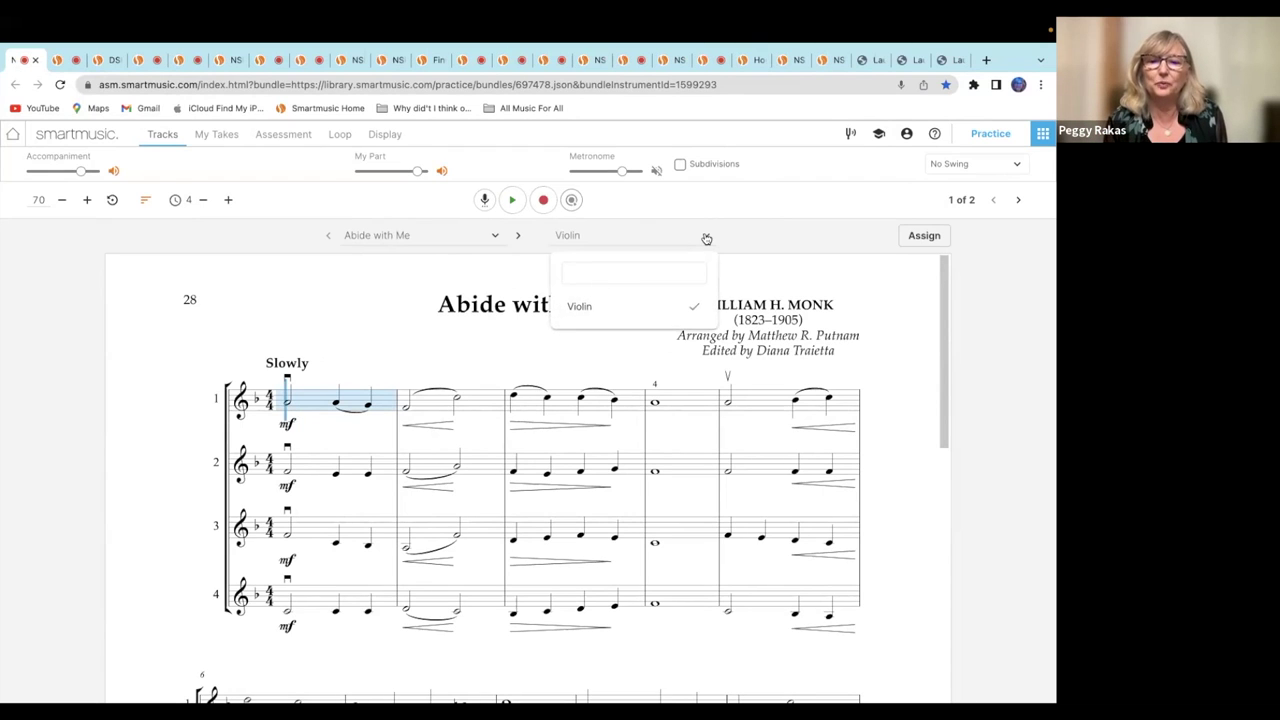
click(517, 284)
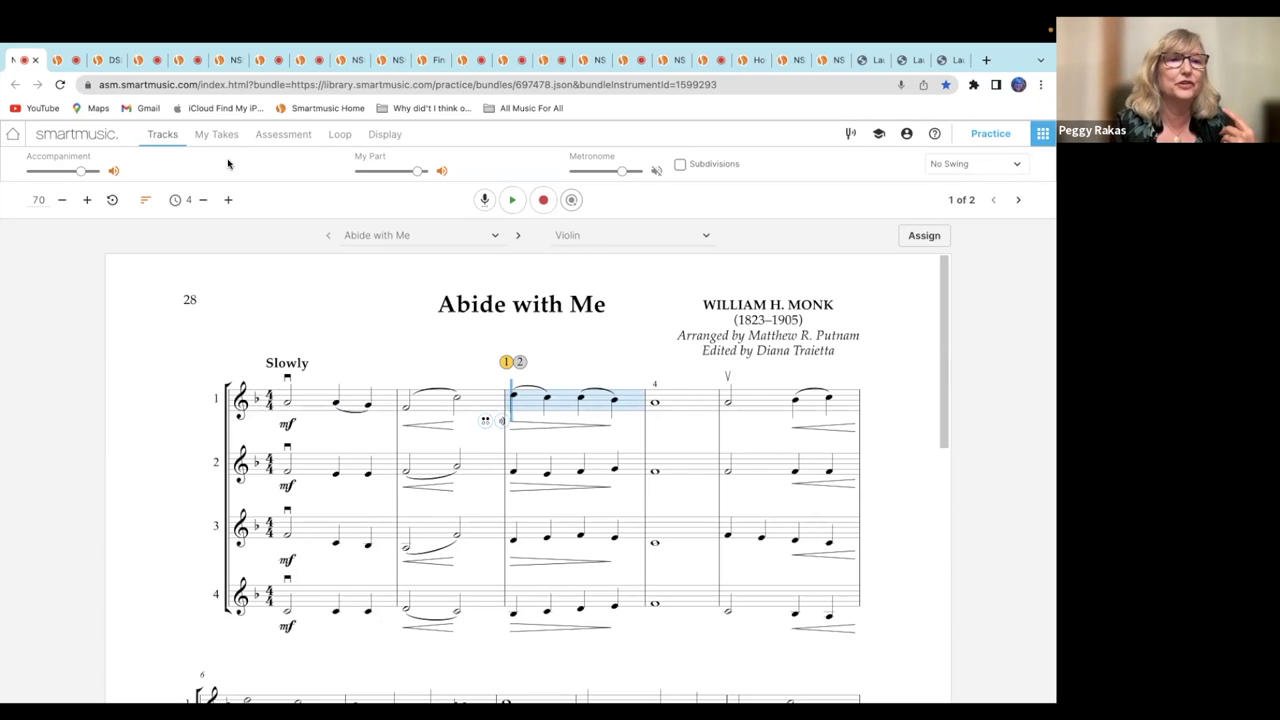
Close the Abide with Me page, play the Alfredo (Ten.) part of Libiamo ne' lieti calici from measure 22 and pause it.
click(35, 61)
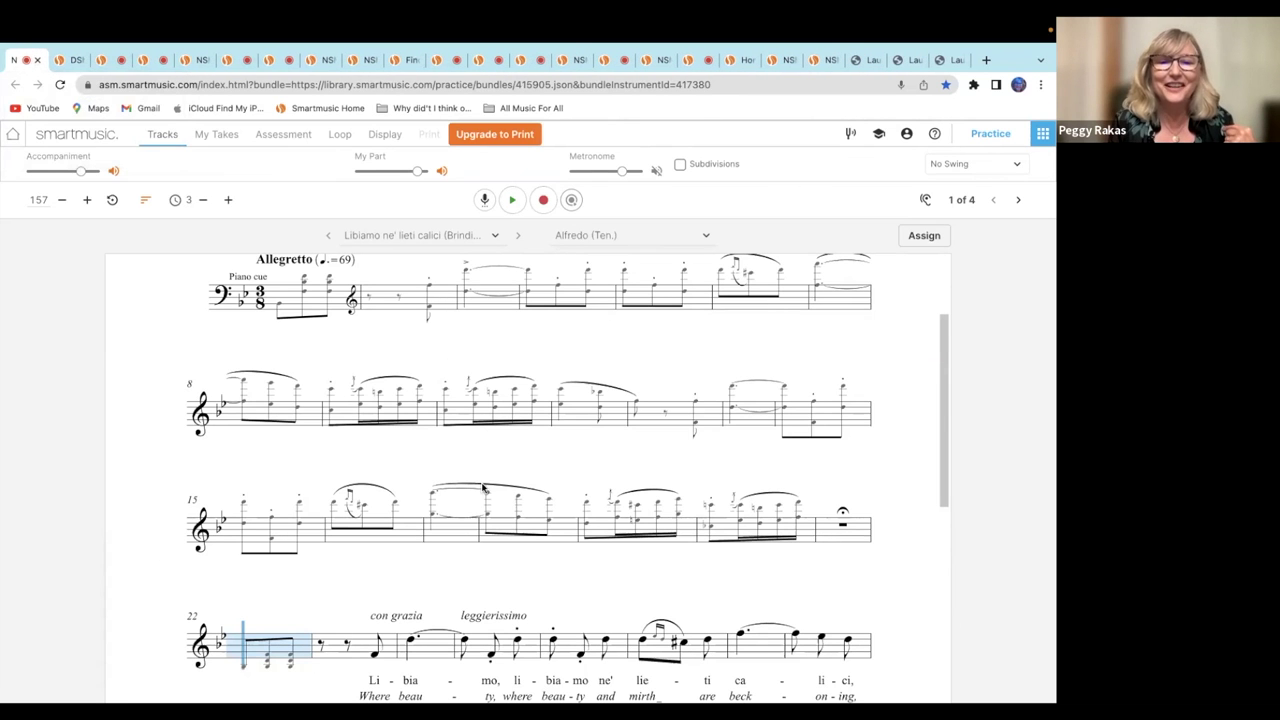
scroll(482, 487, up, 3)
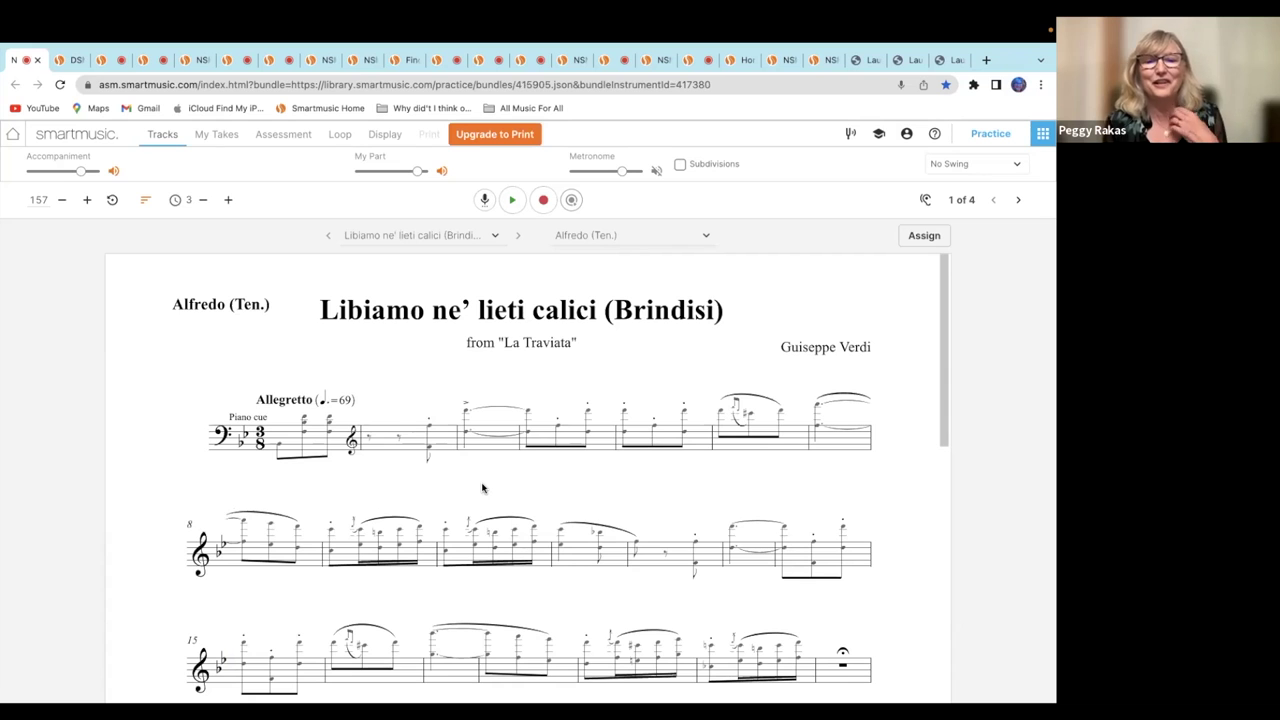
scroll(482, 487, down, 5)
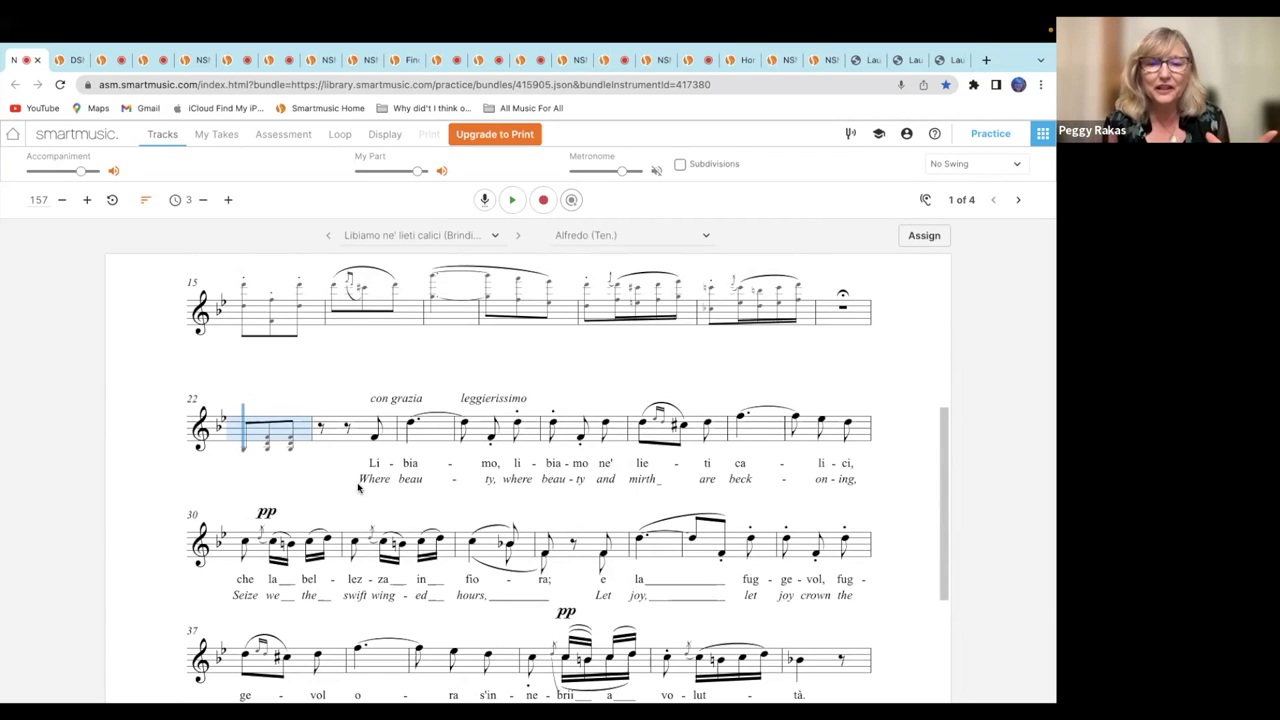
click(705, 238)
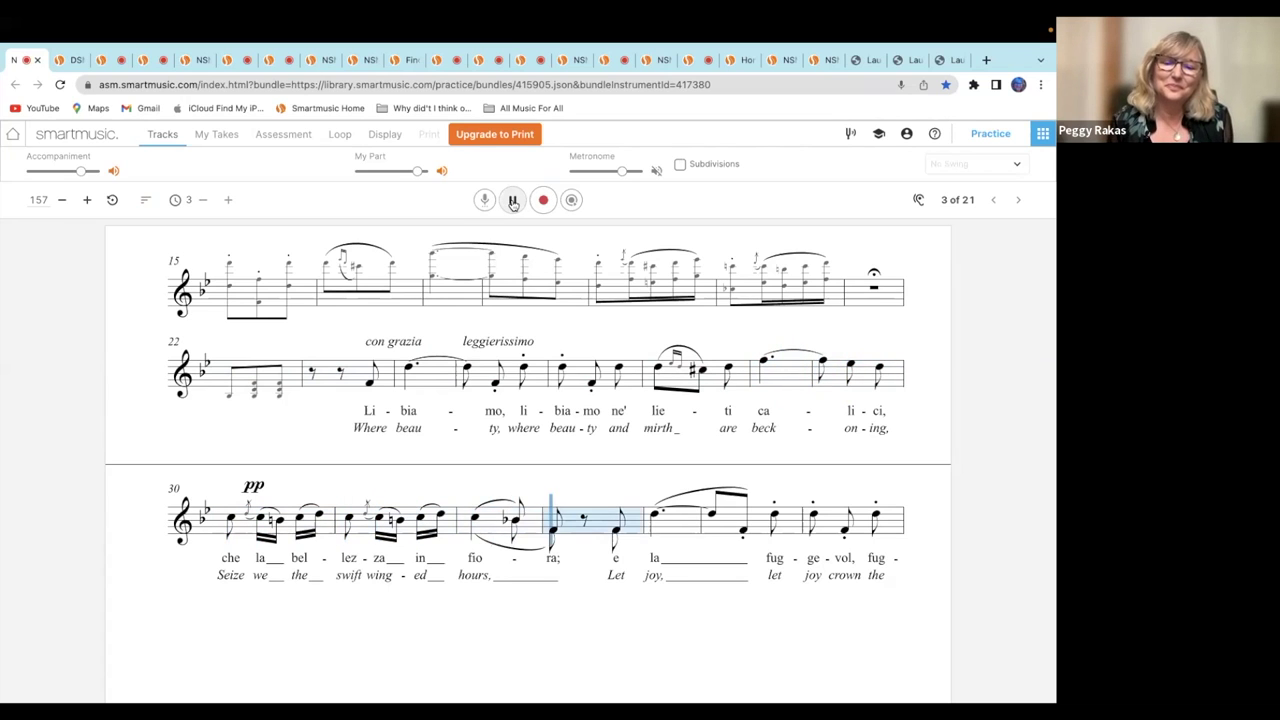
click(512, 200)
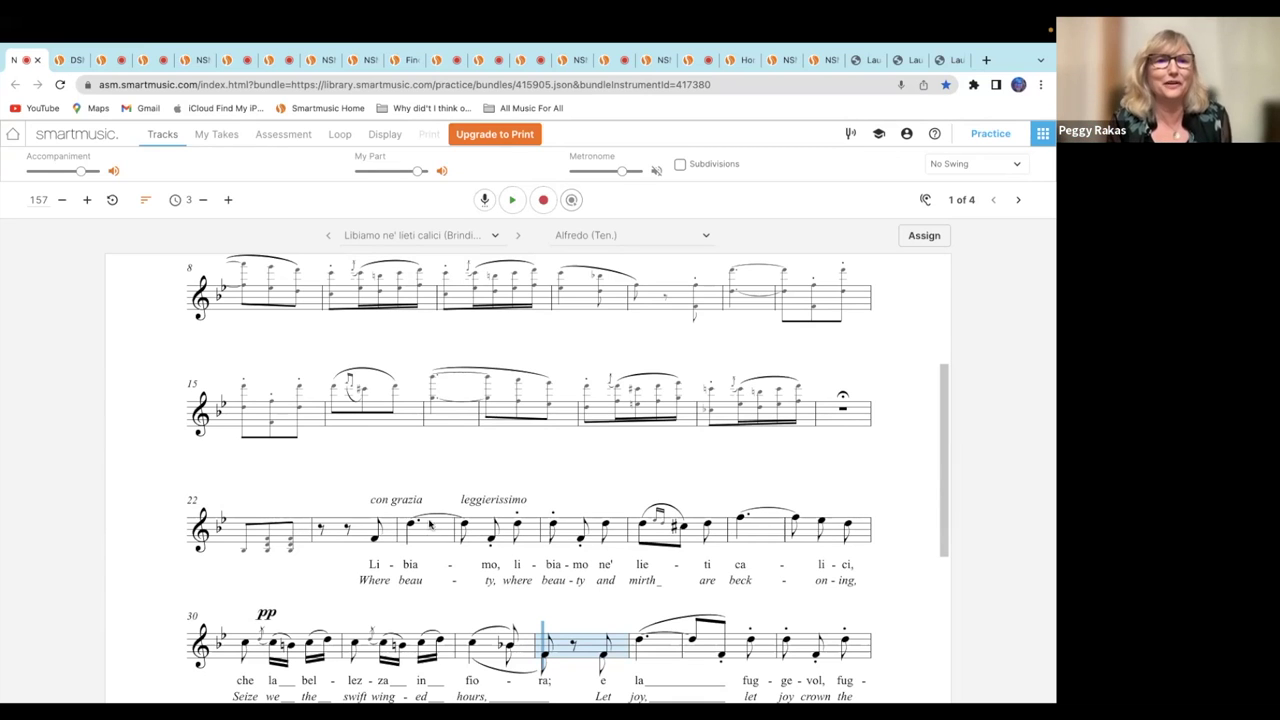
Close the Libiamo and Good-Morning pages, and play the opening measures of The Five Note Blues before pausing.
click(37, 61)
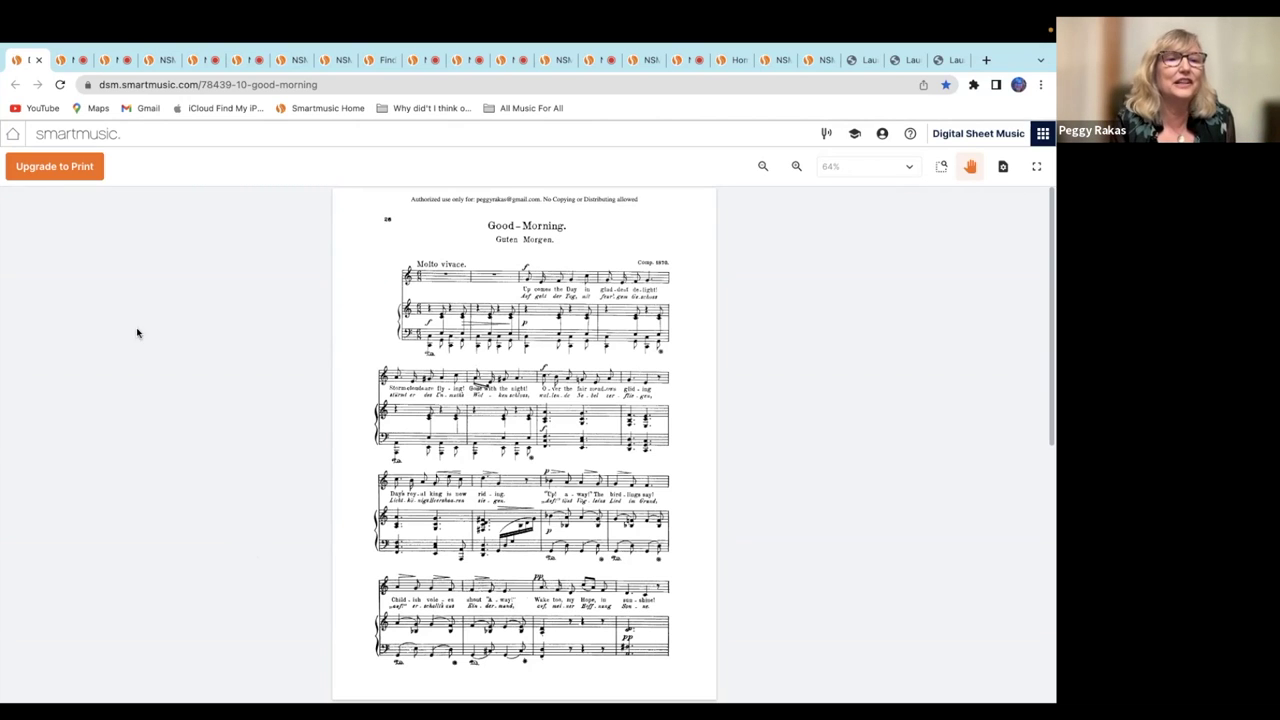
click(38, 60)
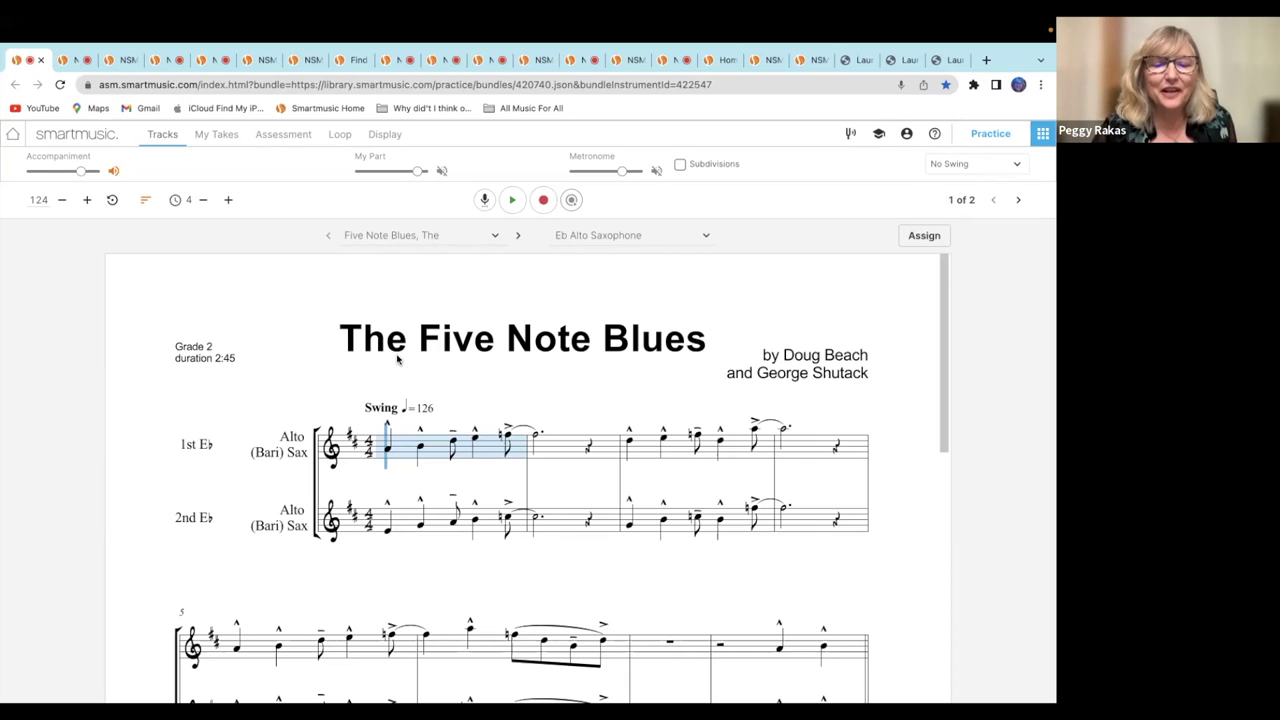
click(511, 201)
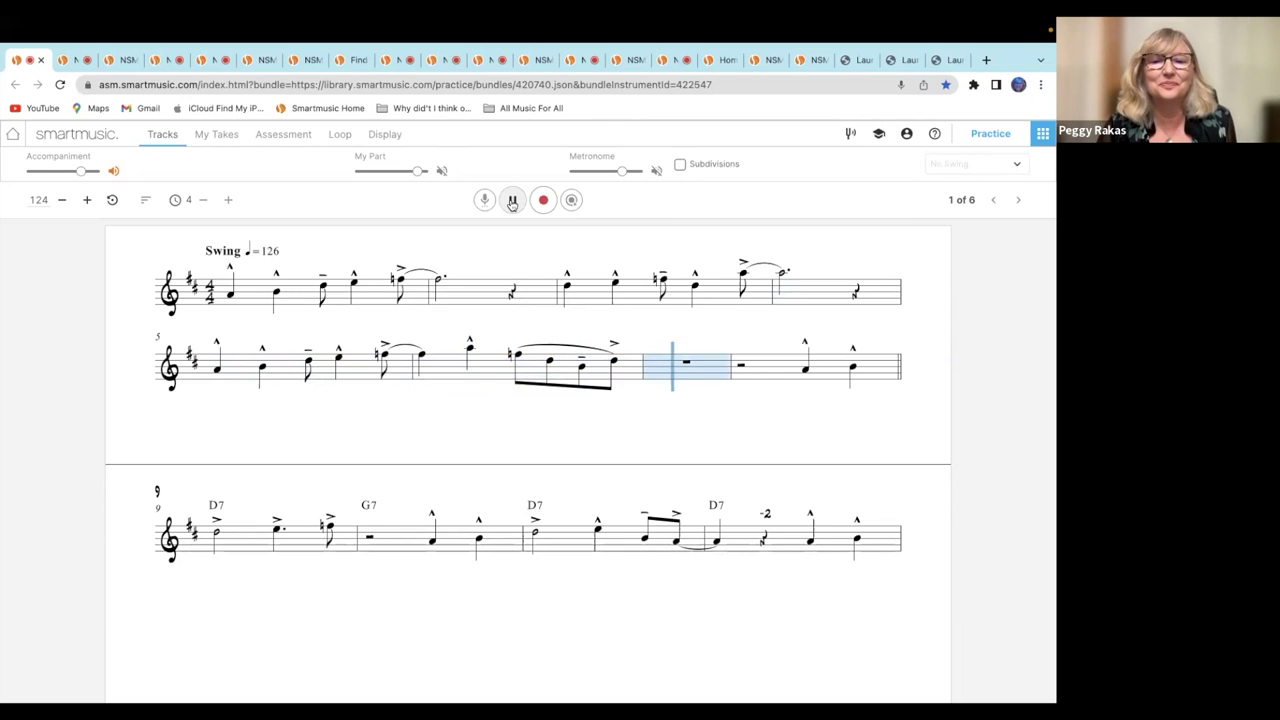
click(512, 200)
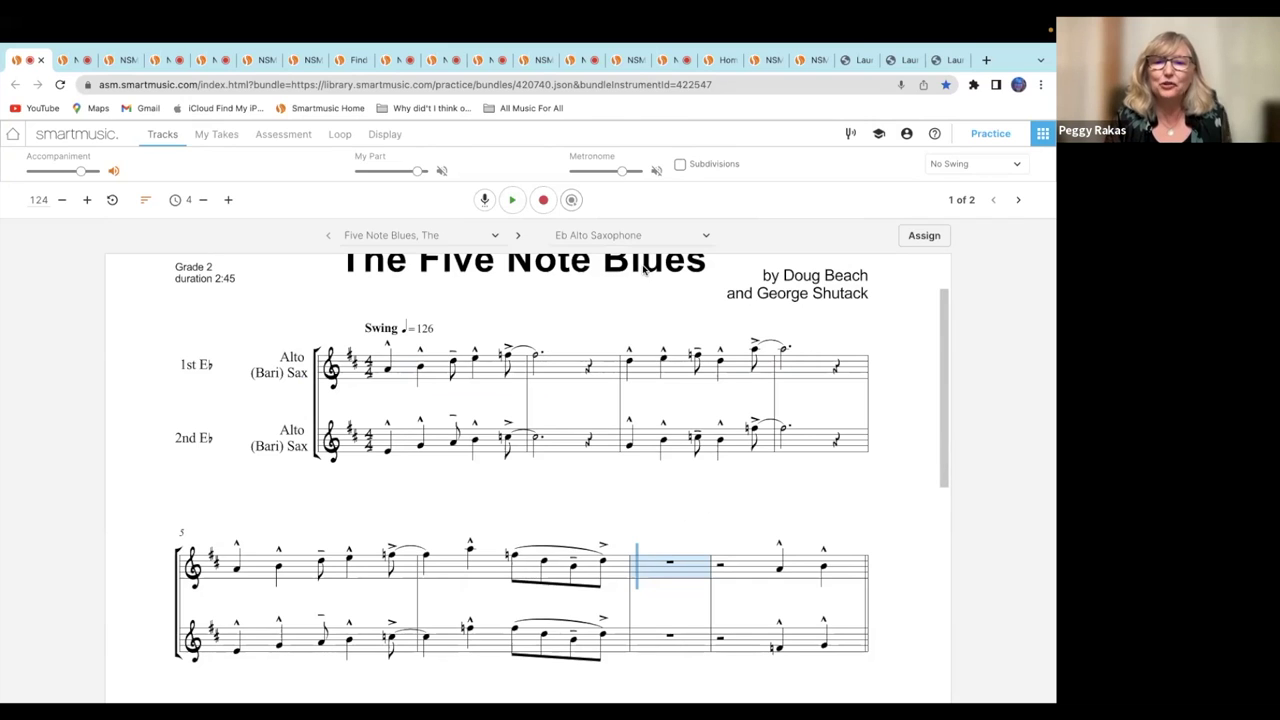
Check the instrument parts offered for The Five Note Blues and close its page.
click(701, 240)
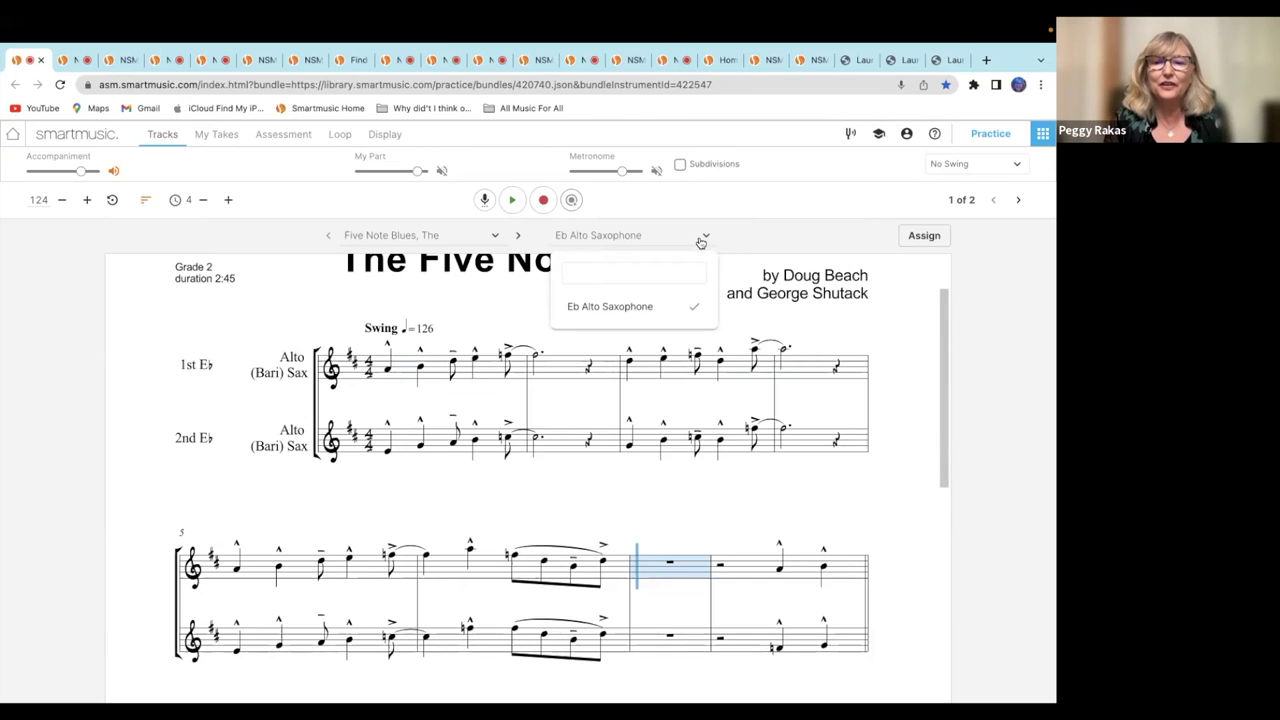
click(701, 242)
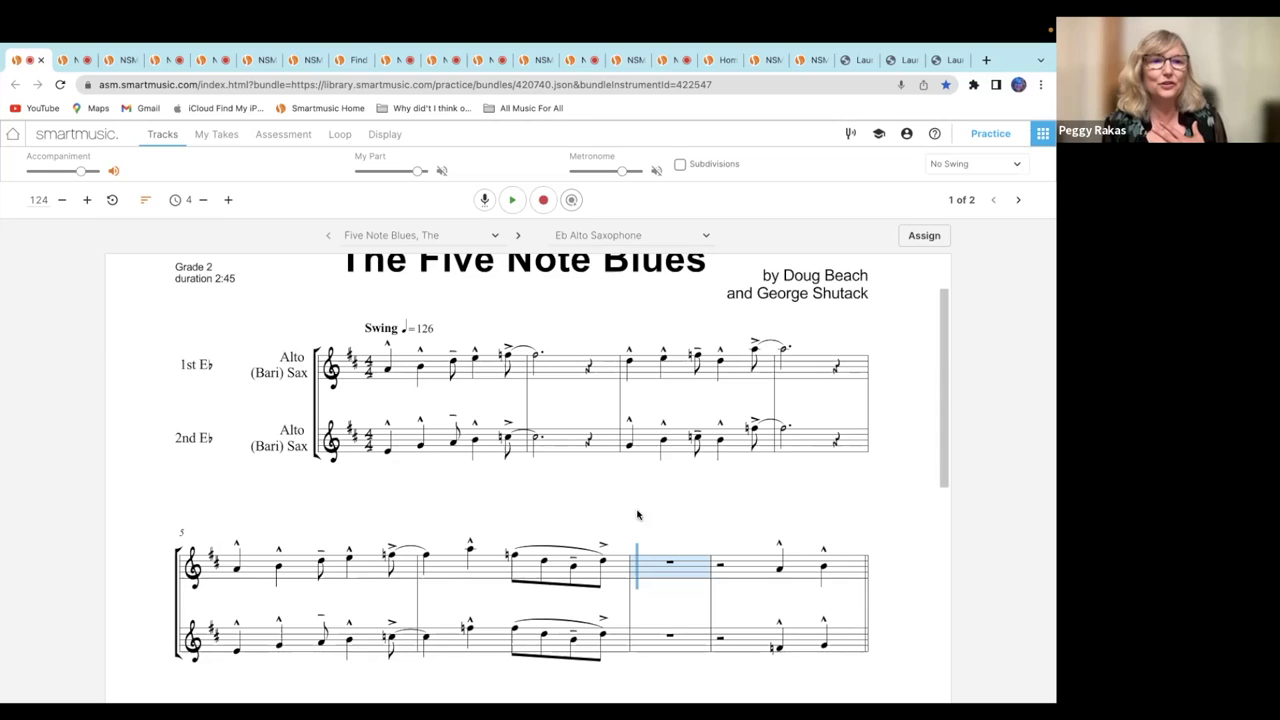
click(41, 61)
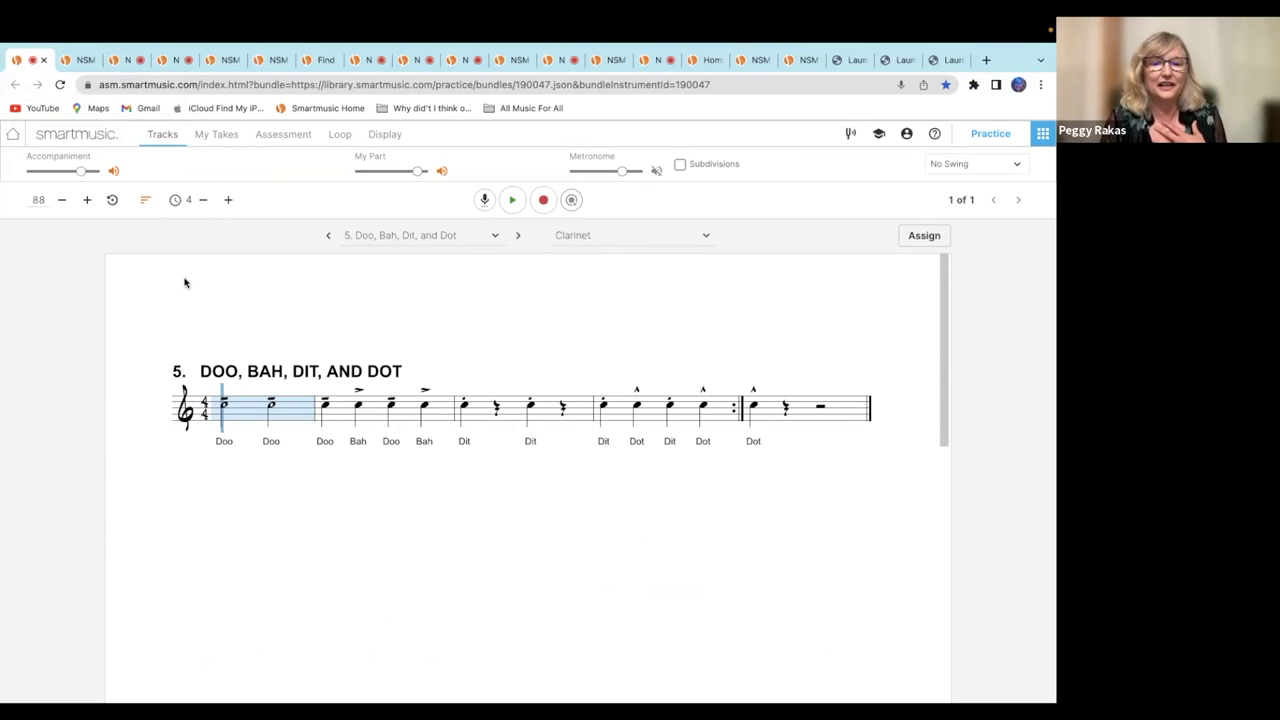
Switch to the slide presentation and advance to the Jazz Articulation For All slide.
key(ctrl+Left)
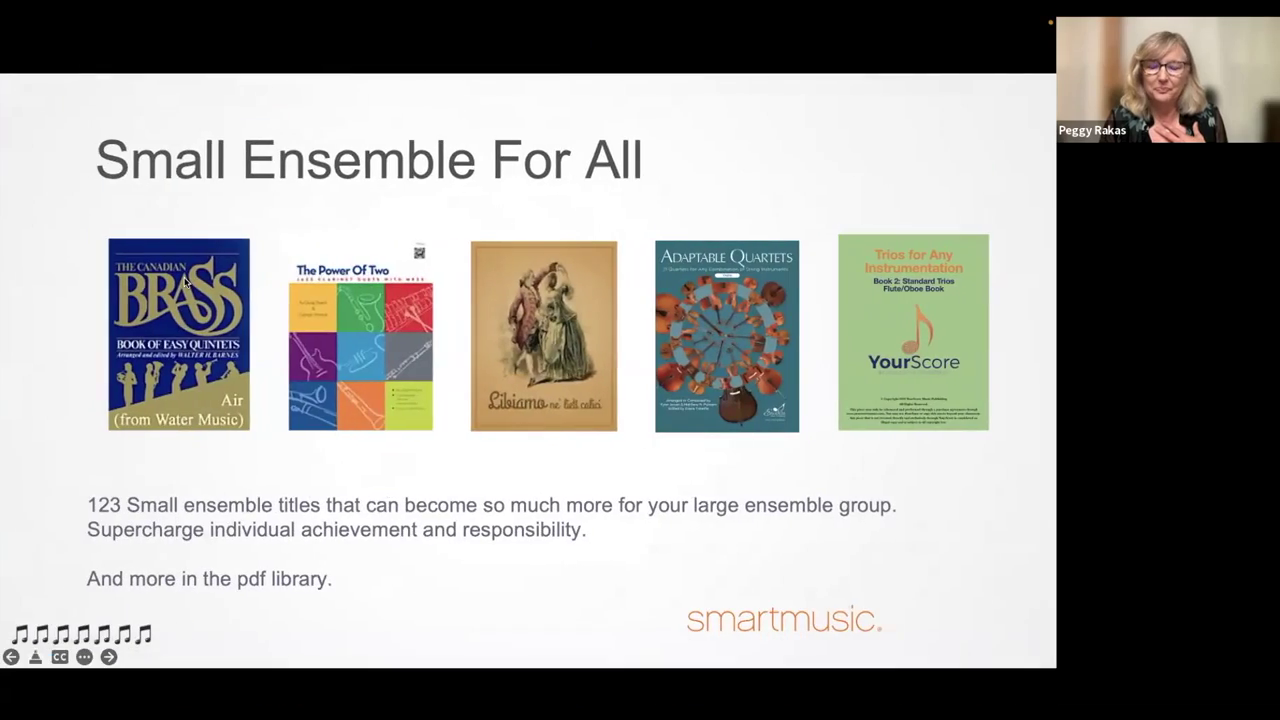
key(Right)
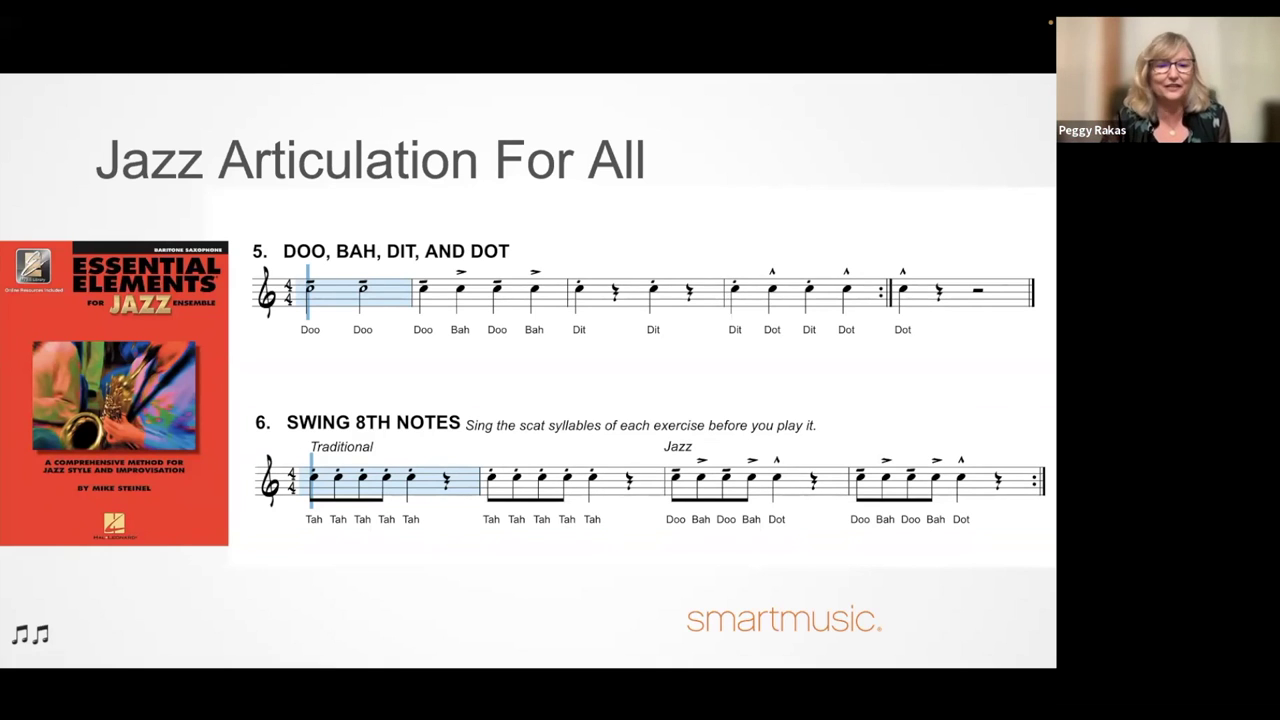
Return to the Chrome browser, play the clarinet exercise 5. Doo, Bah, Dit, and Dot and pause it.
key(ctrl+Right)
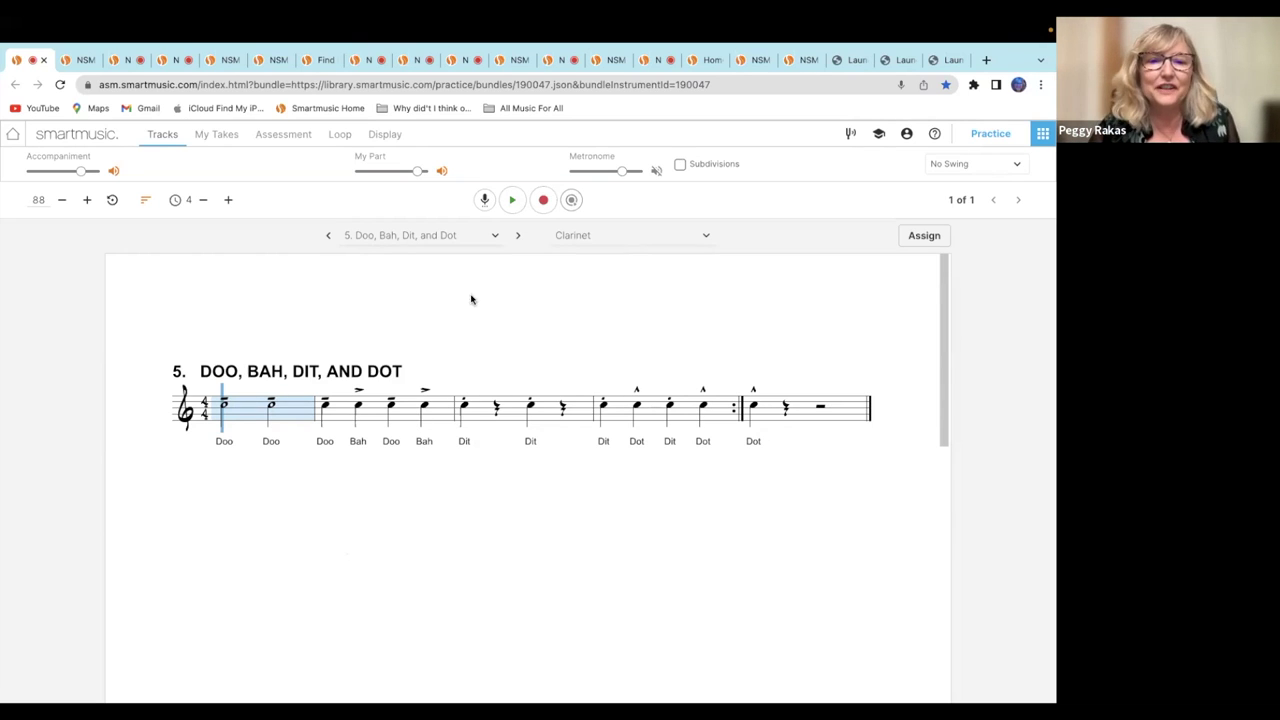
click(512, 201)
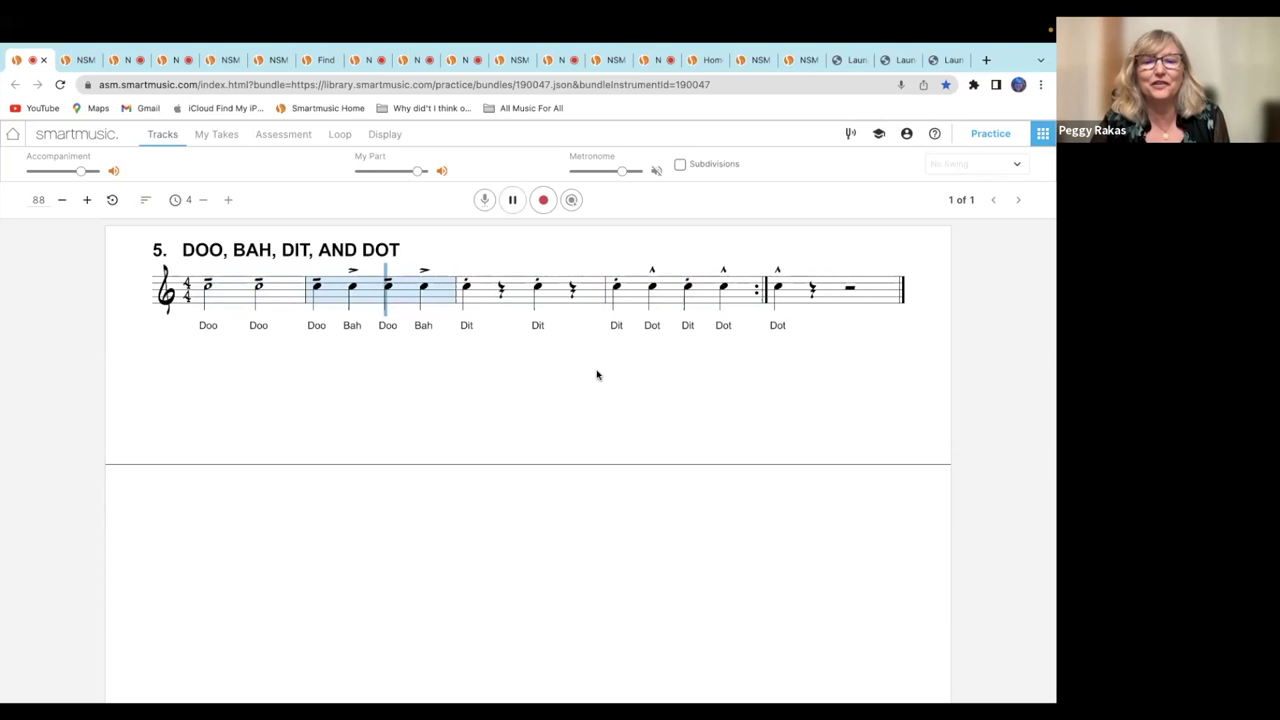
click(514, 205)
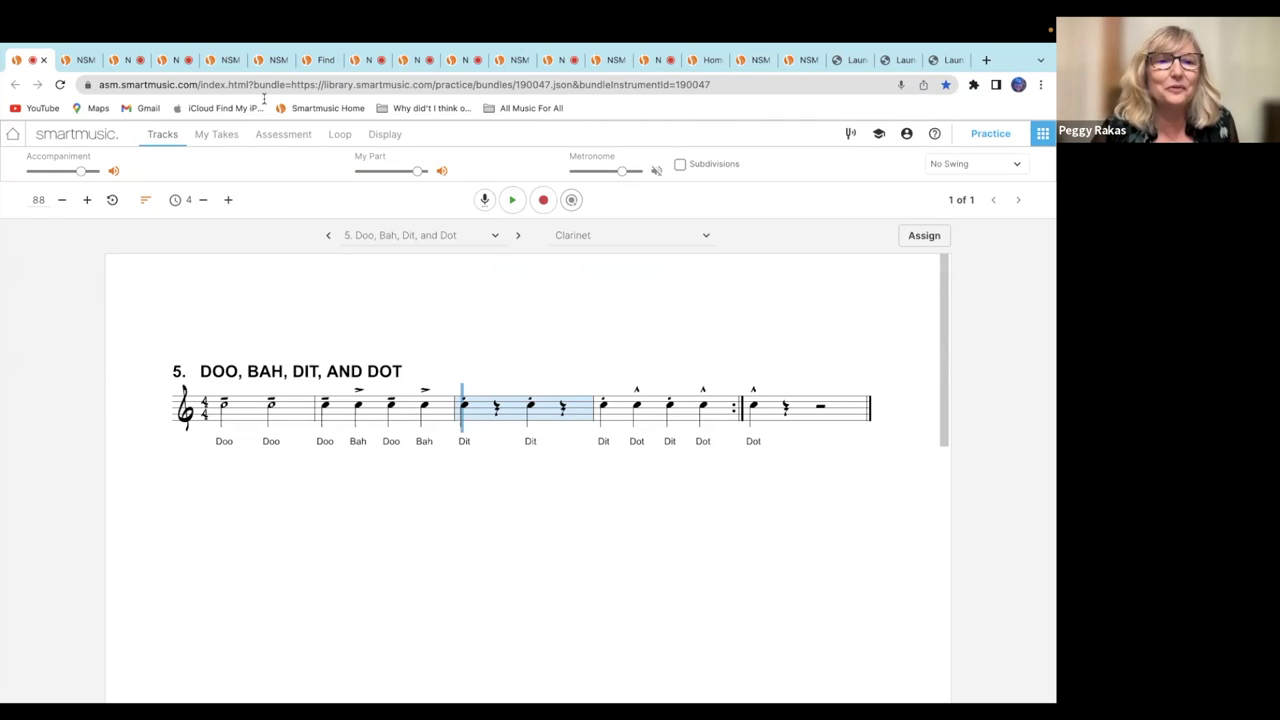
Close the exercise 5 page, play 6. Swing 8th Notes with My Part muted and pause it.
click(44, 61)
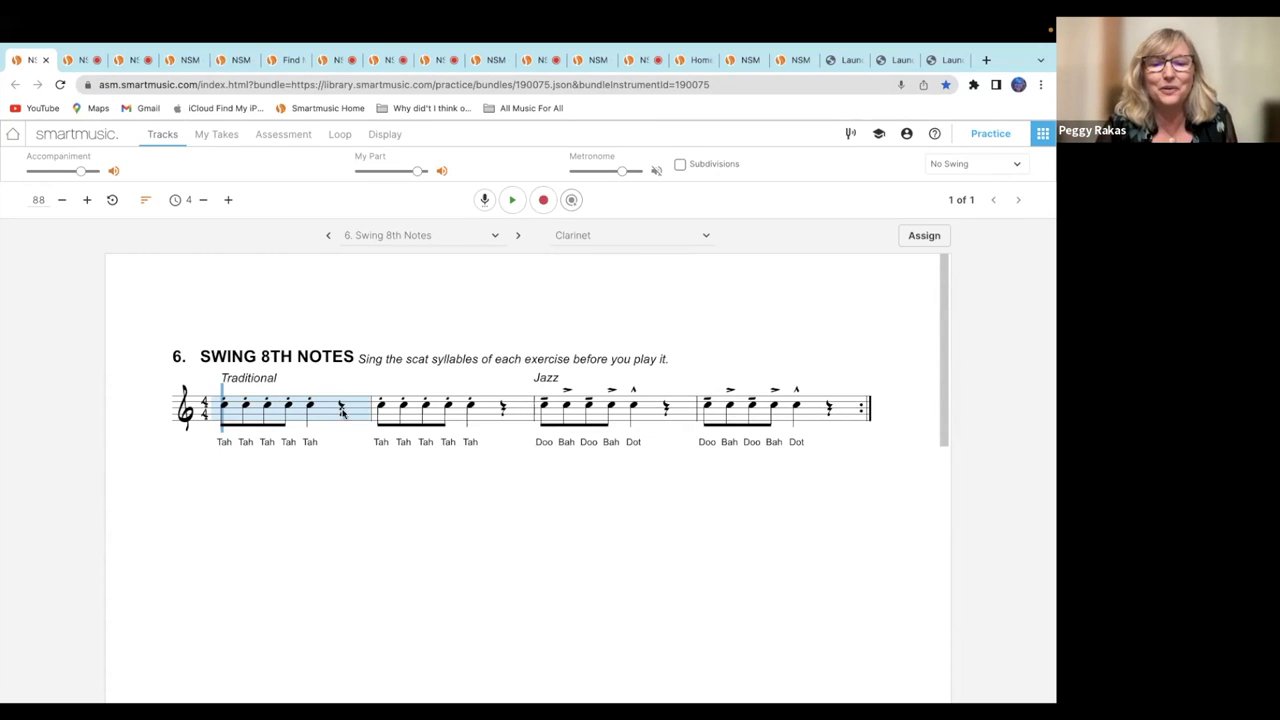
click(514, 200)
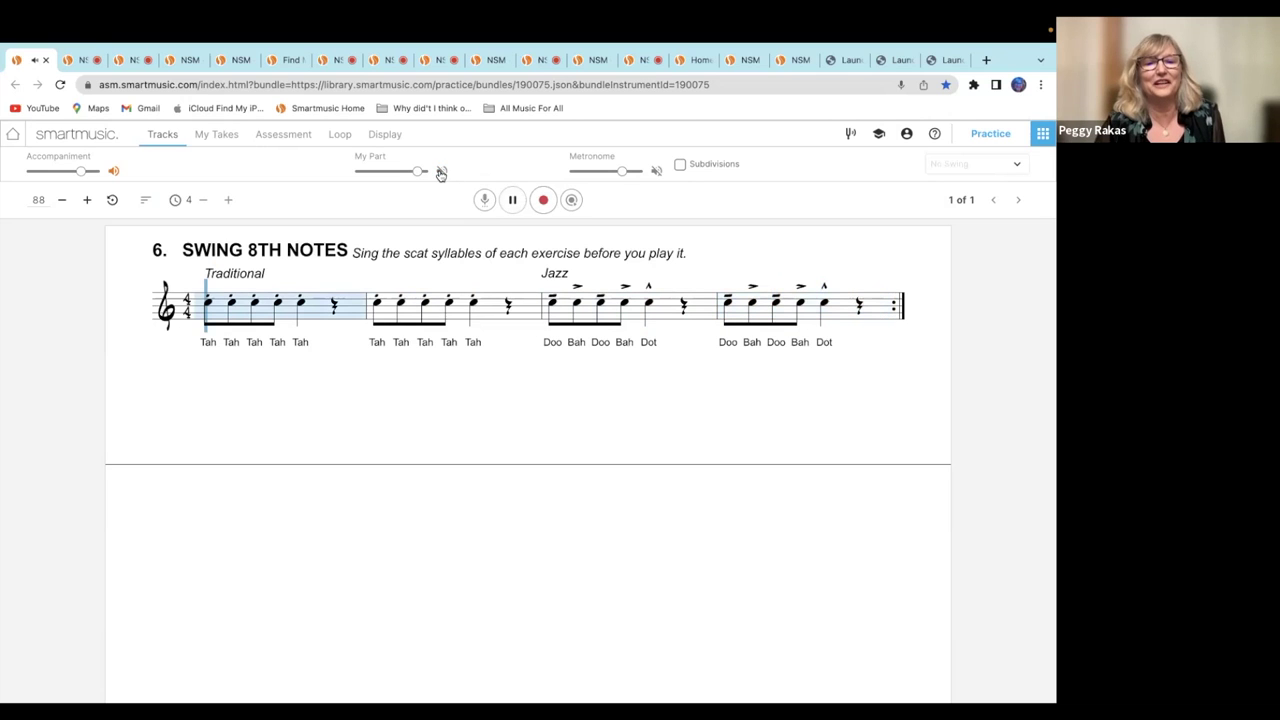
click(510, 203)
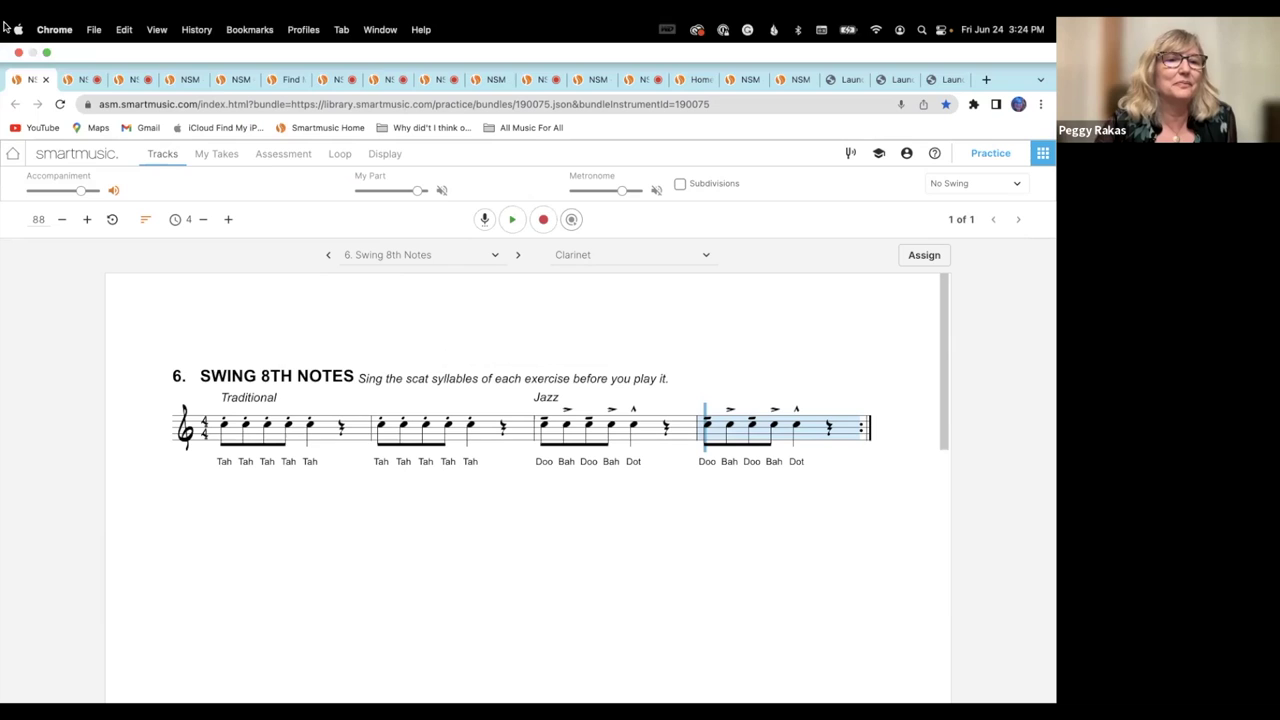
Close the Swing 8th Notes page, switch to the slide presentation and advance past the Jazz Articulation For All slide.
click(44, 82)
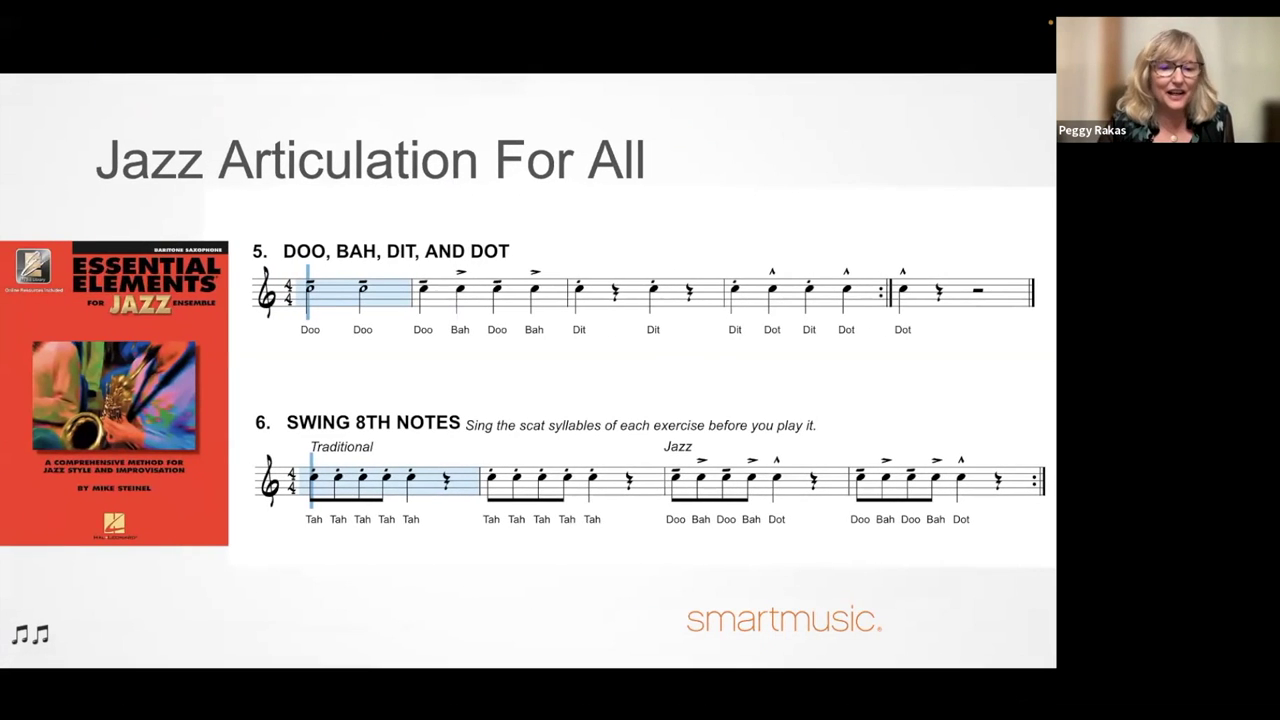
key(Right)
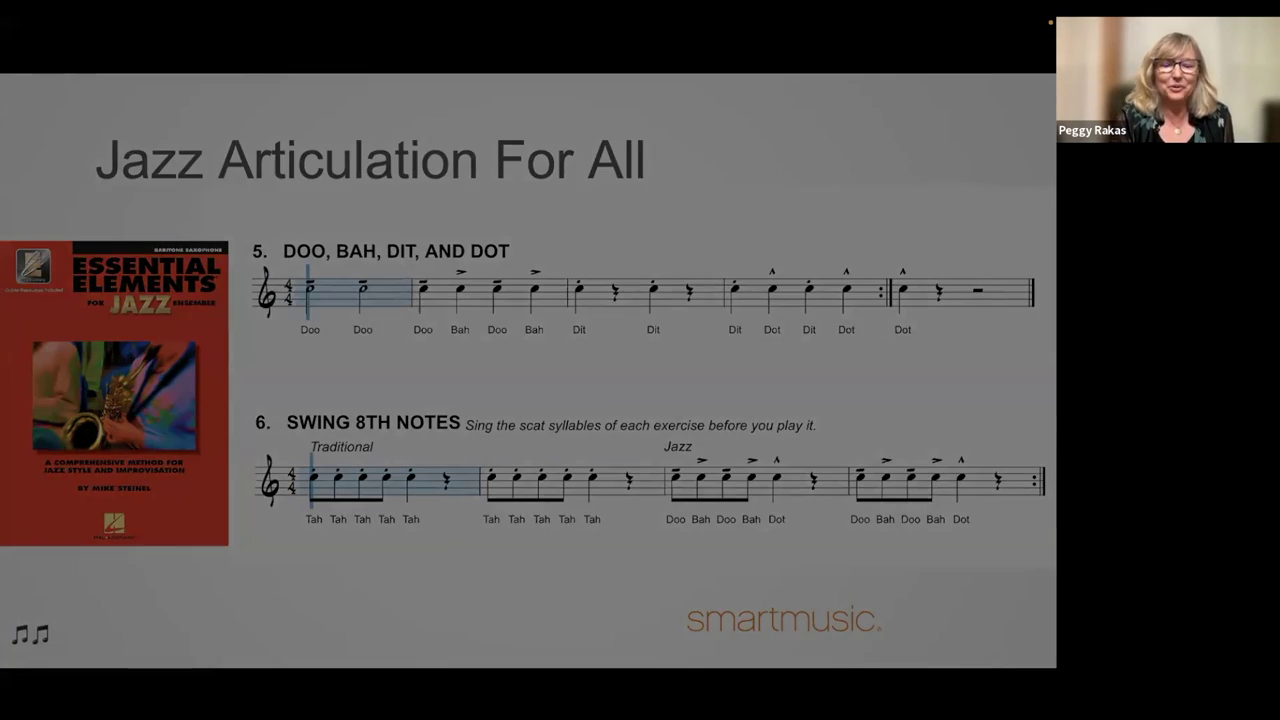
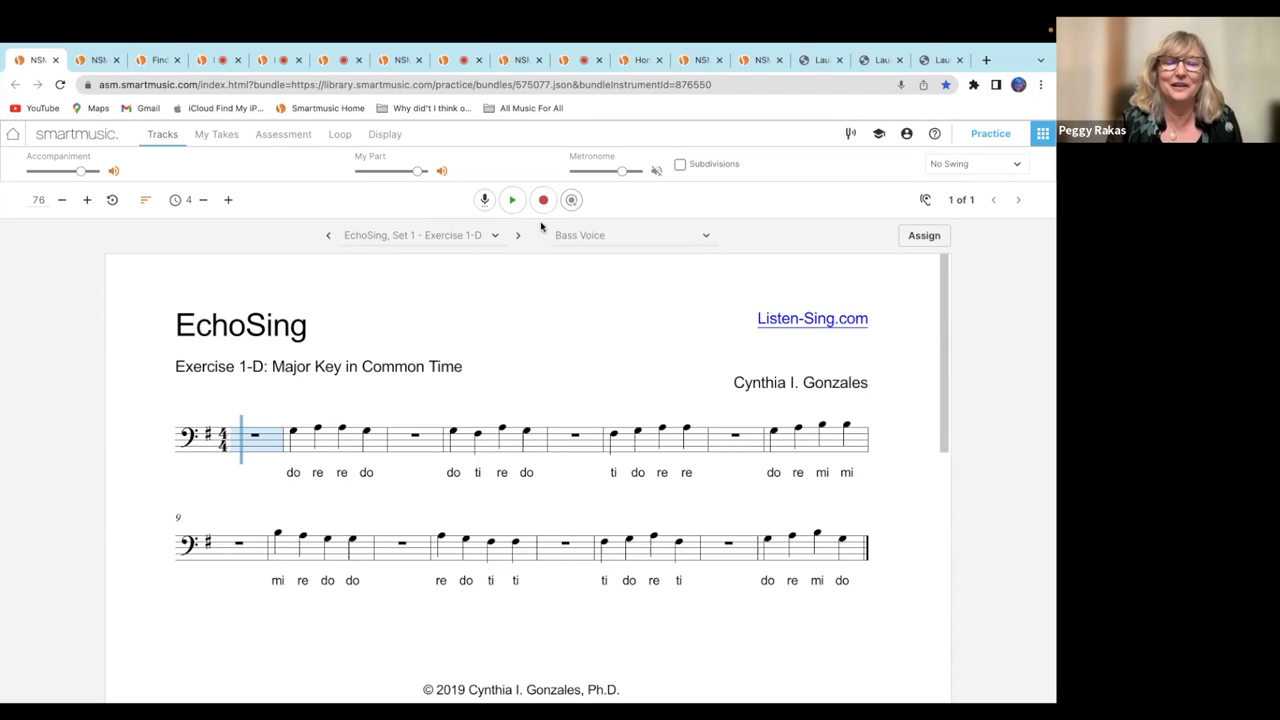
Play the bass voice EchoSing Exercise 1-D, pause it and close its page.
click(514, 201)
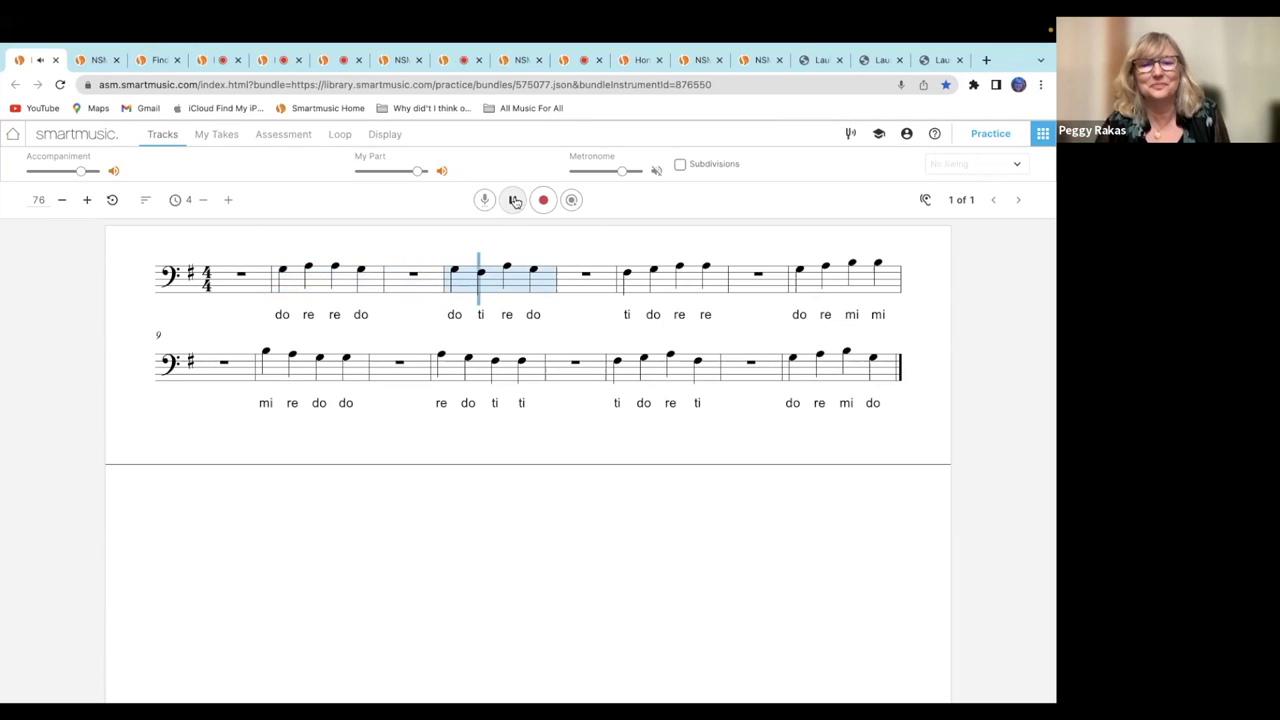
click(515, 201)
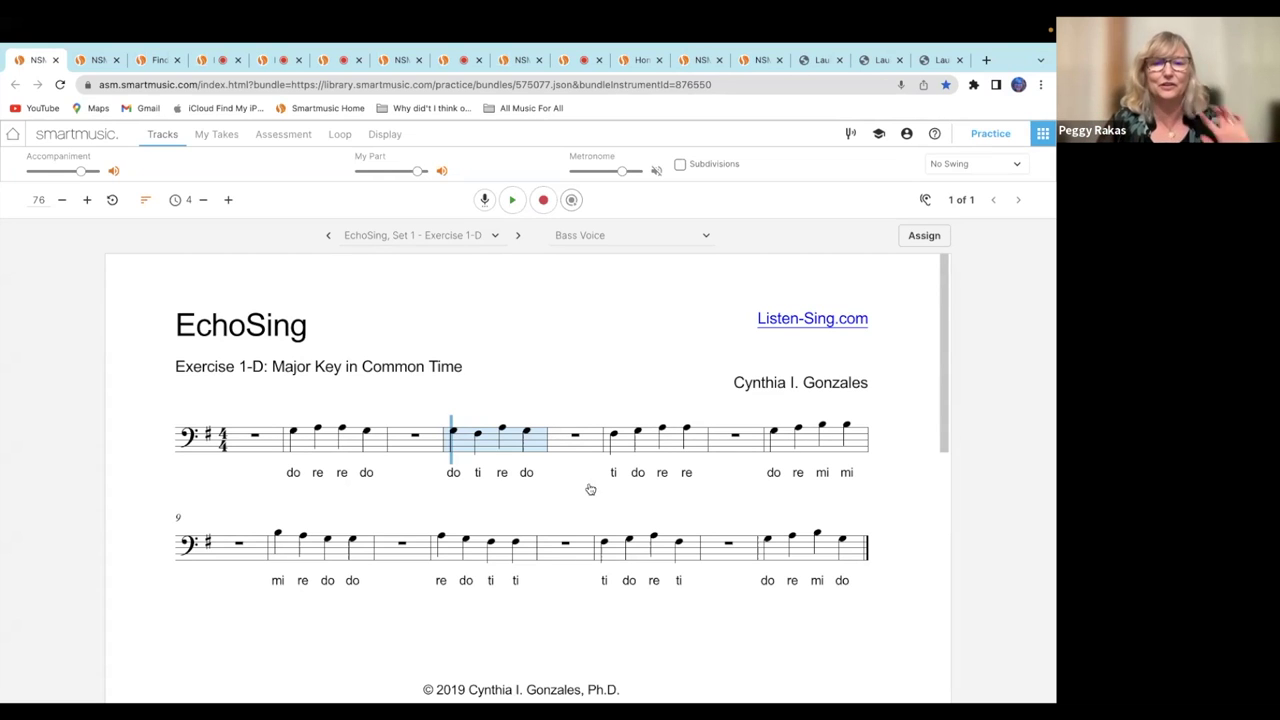
click(56, 60)
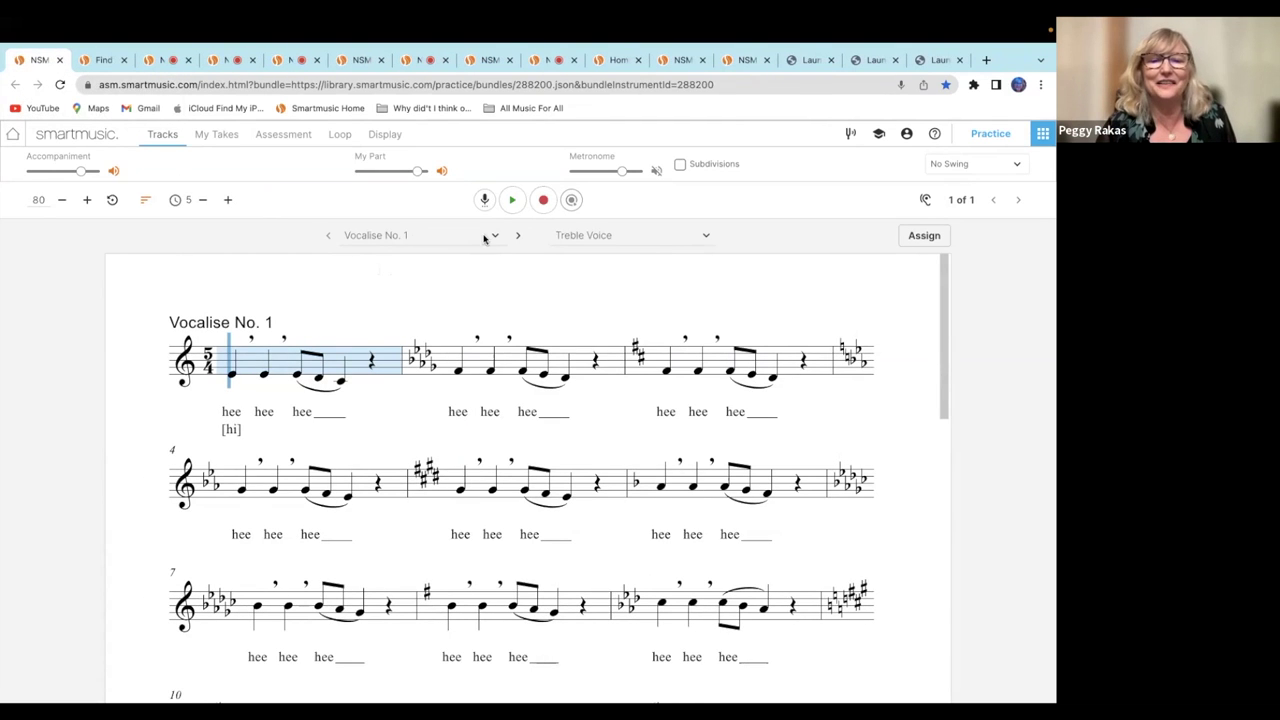
Play Vocalise No. 1 for treble voice, pause it and close its page.
click(512, 201)
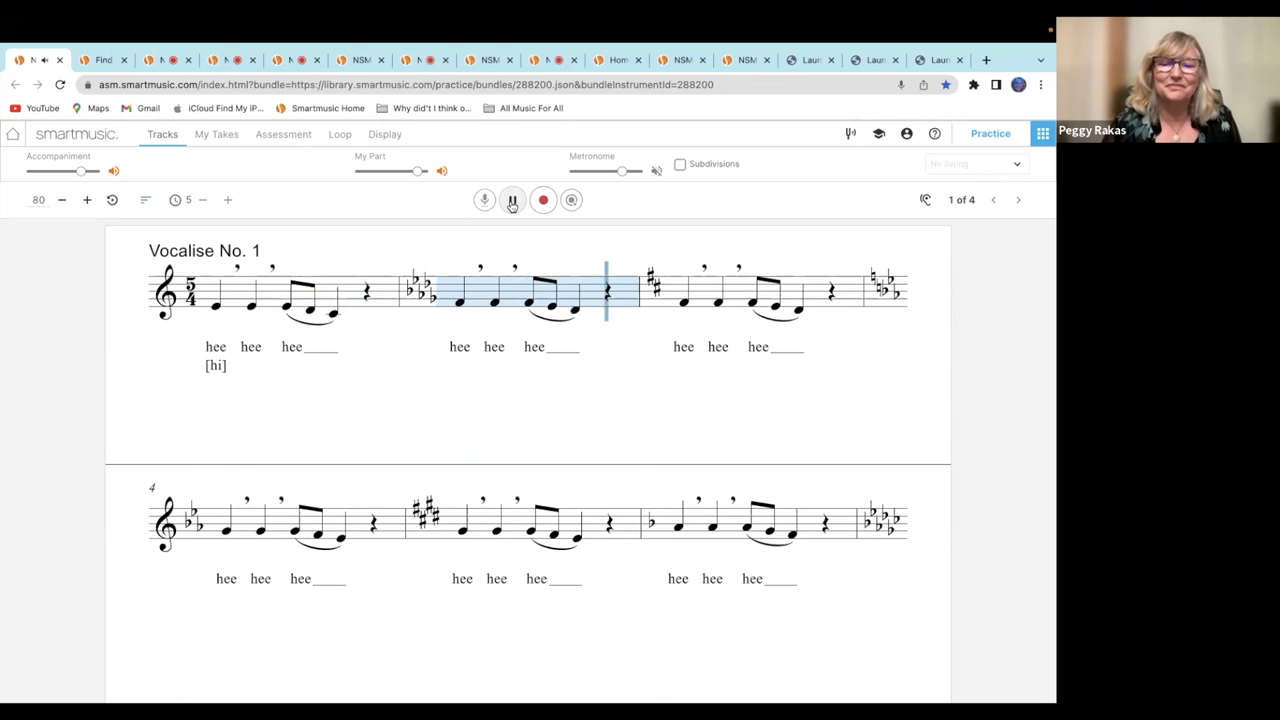
click(512, 201)
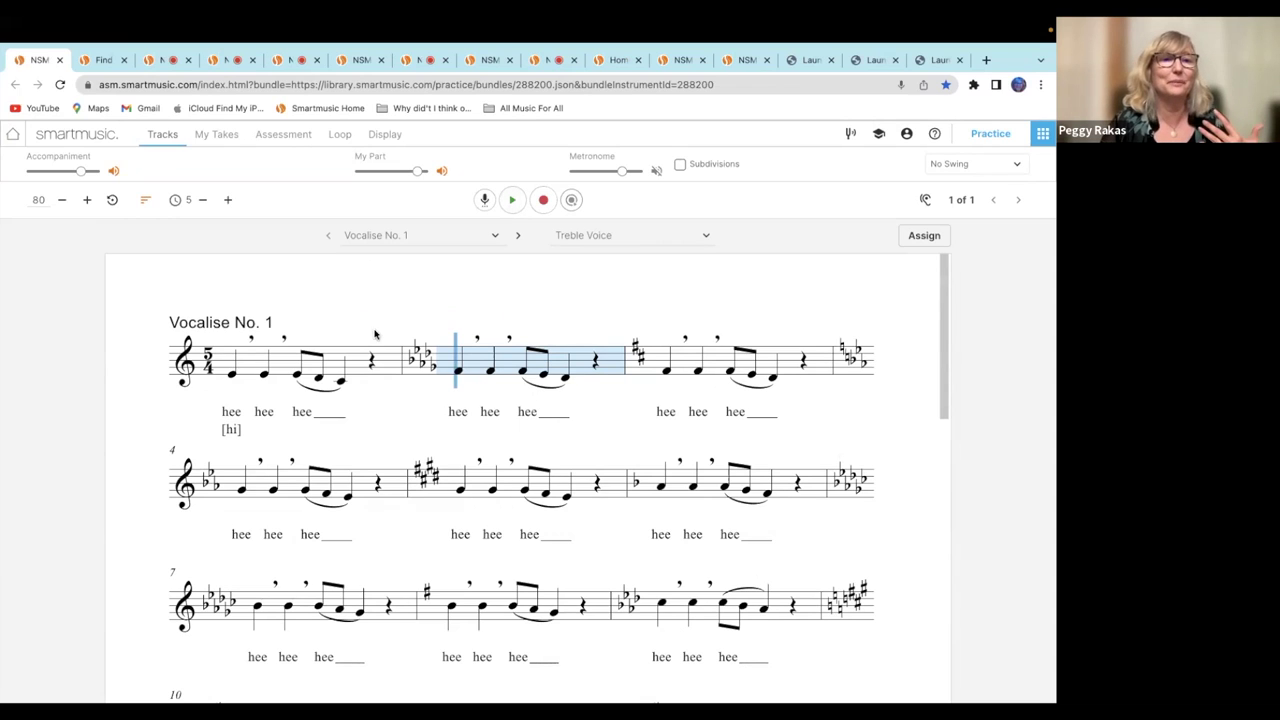
click(58, 61)
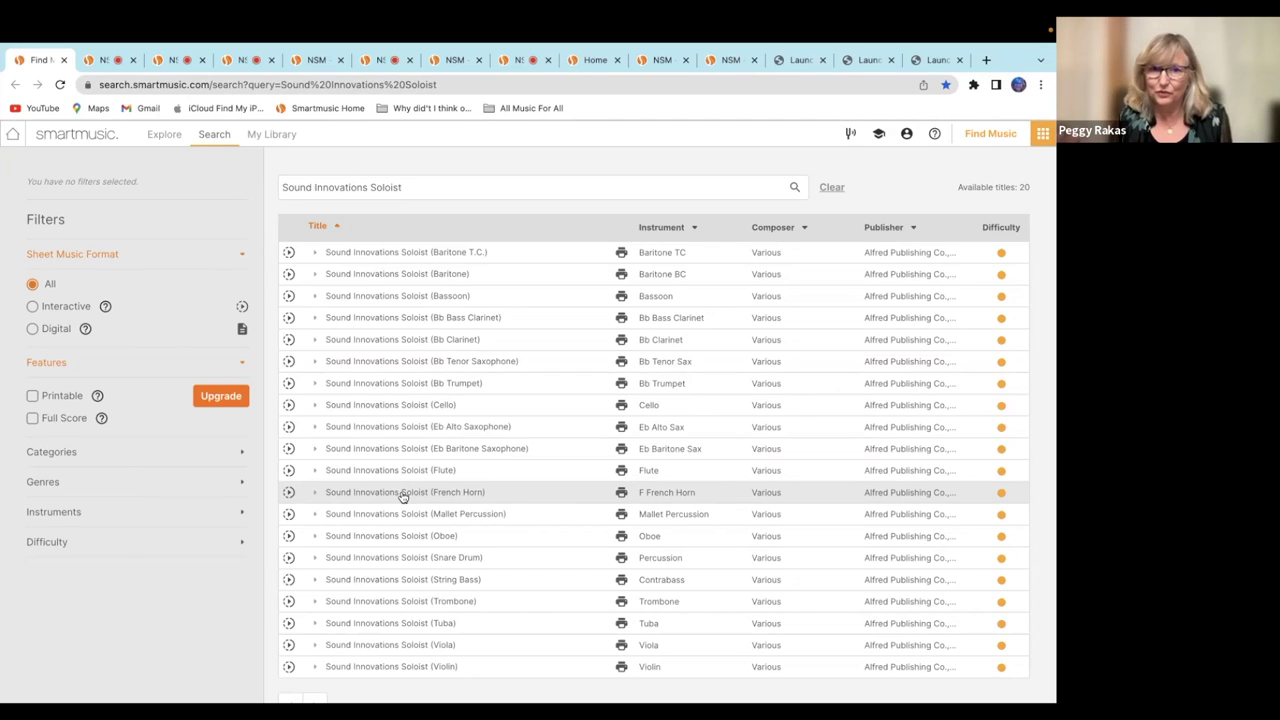
Close the Sound Innovations Soloist search page, play the flute solo Metro Morning and pause it.
click(68, 62)
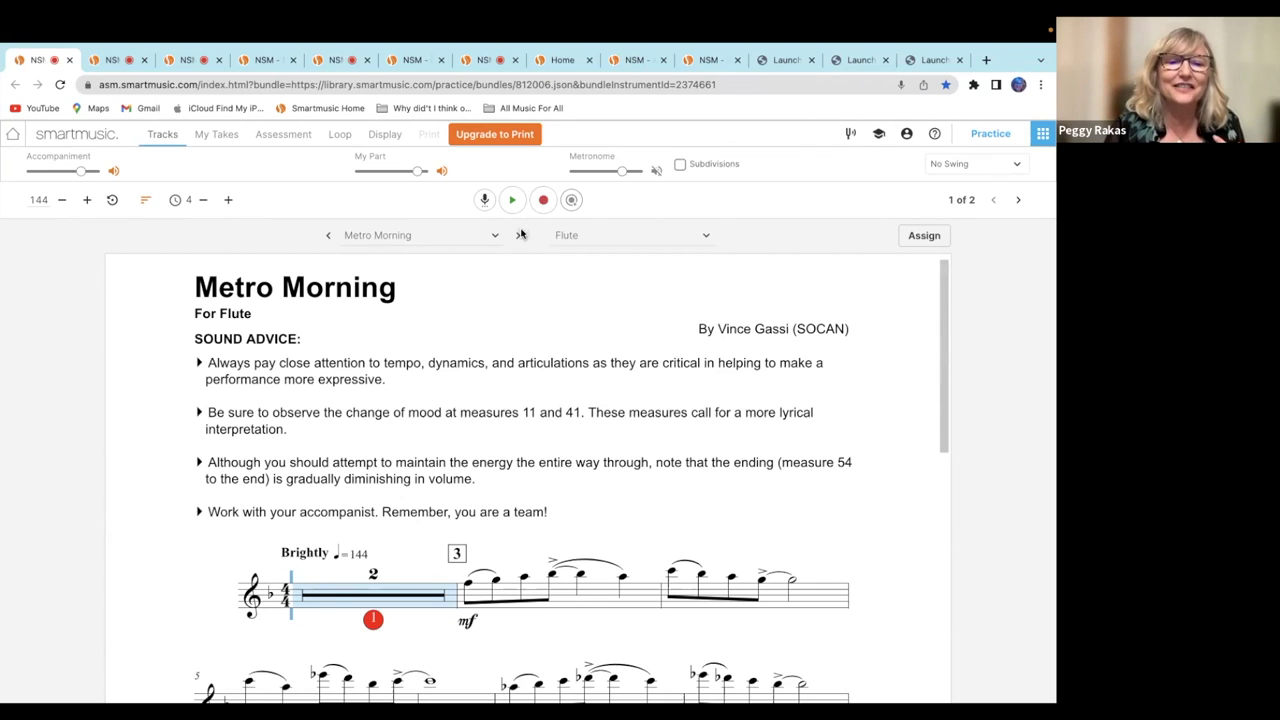
click(512, 200)
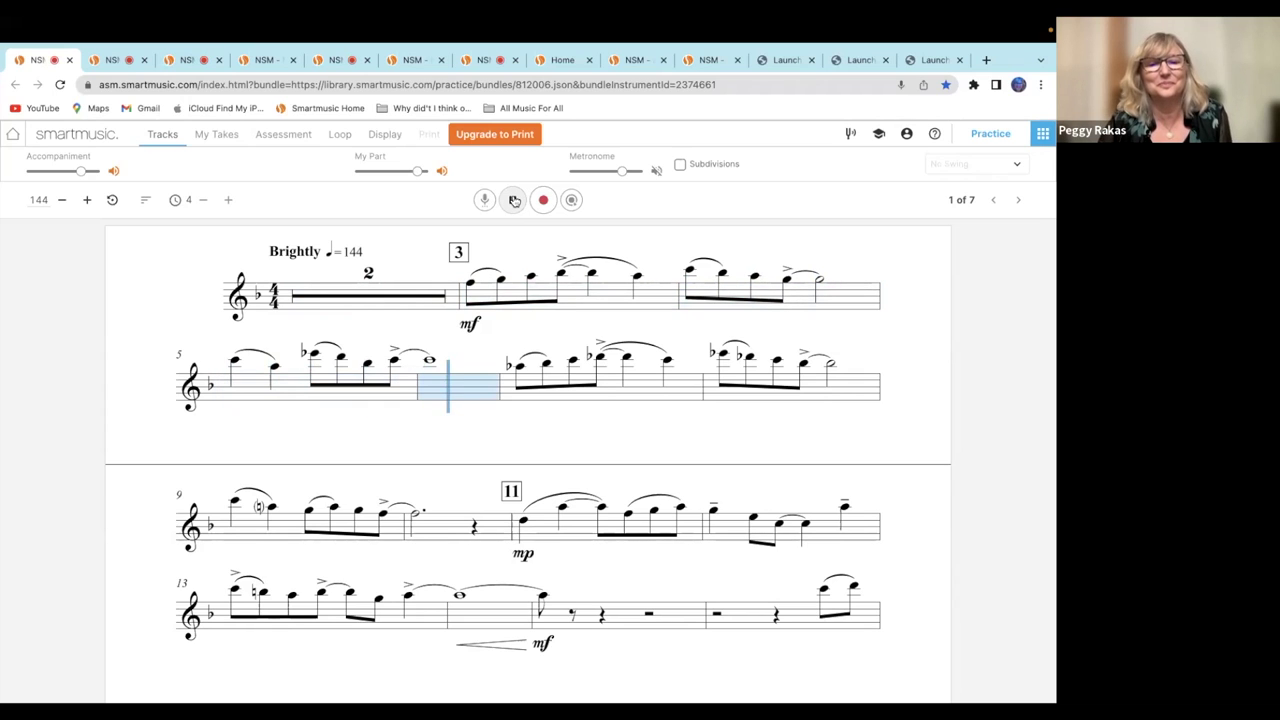
click(514, 200)
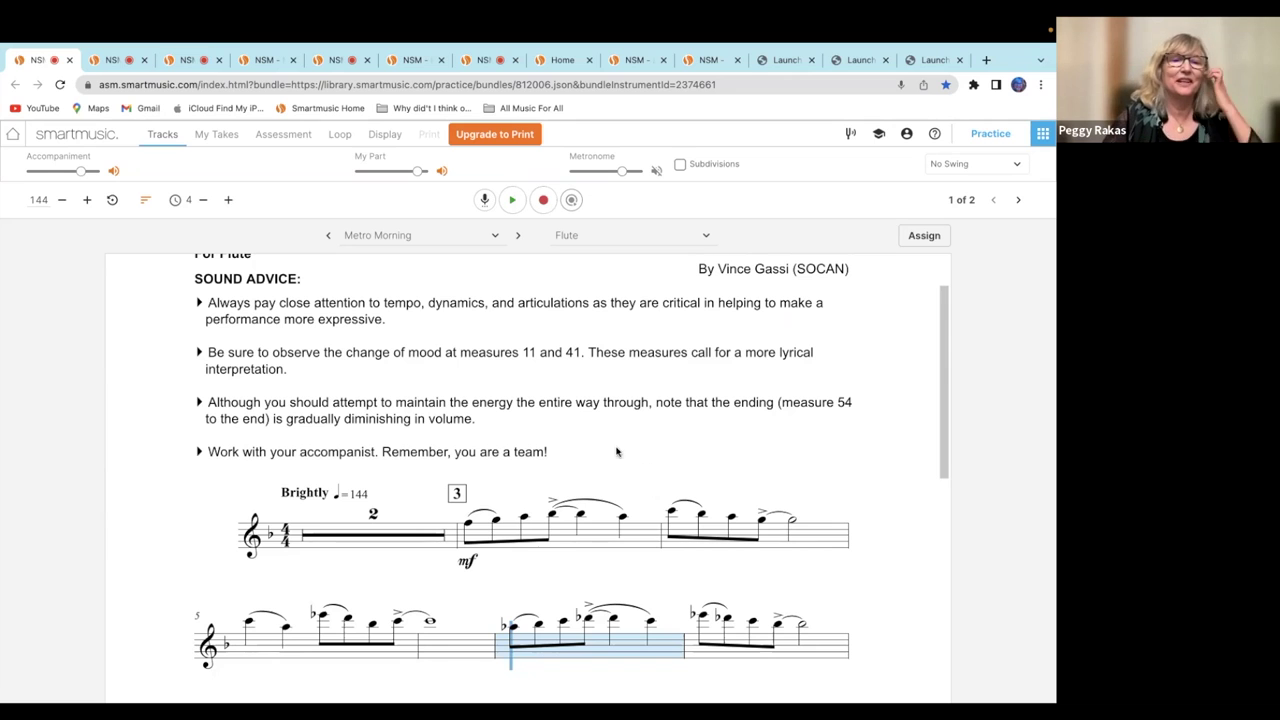
Close the Metro Morning page, switch to the slide presentation and advance past the Cross Train Your Musicians slide.
click(71, 62)
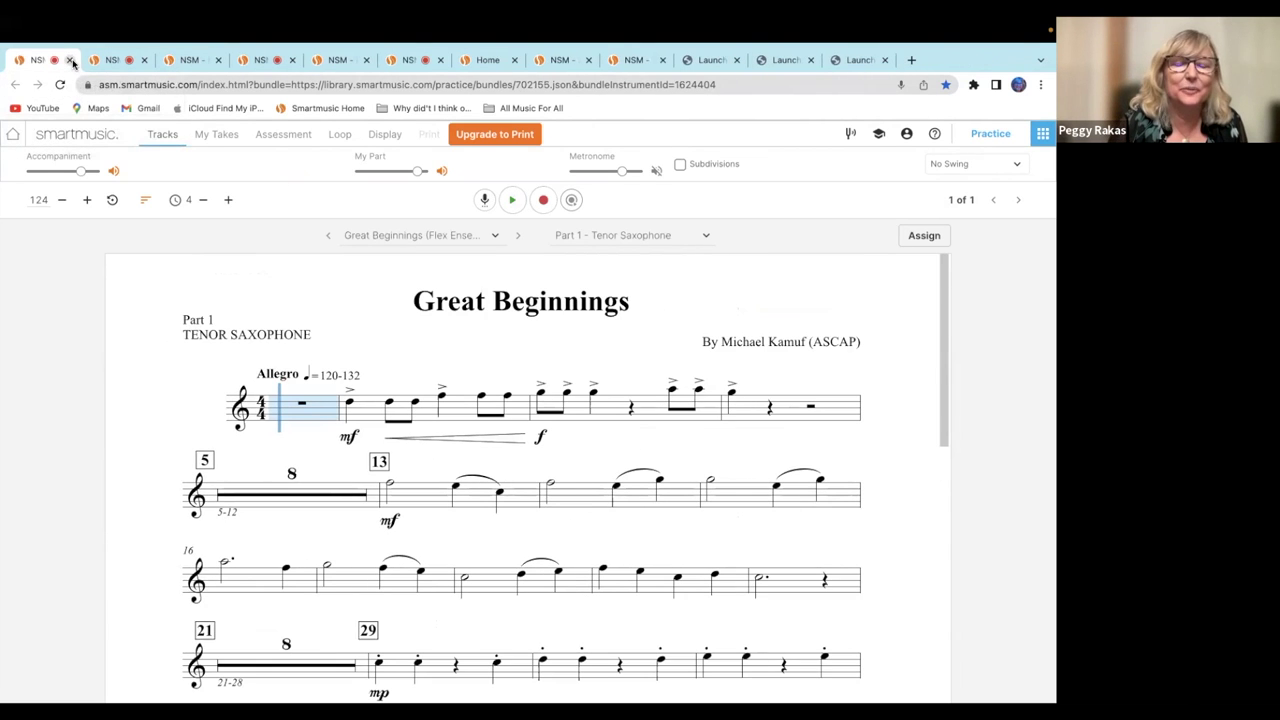
key(super+Tab)
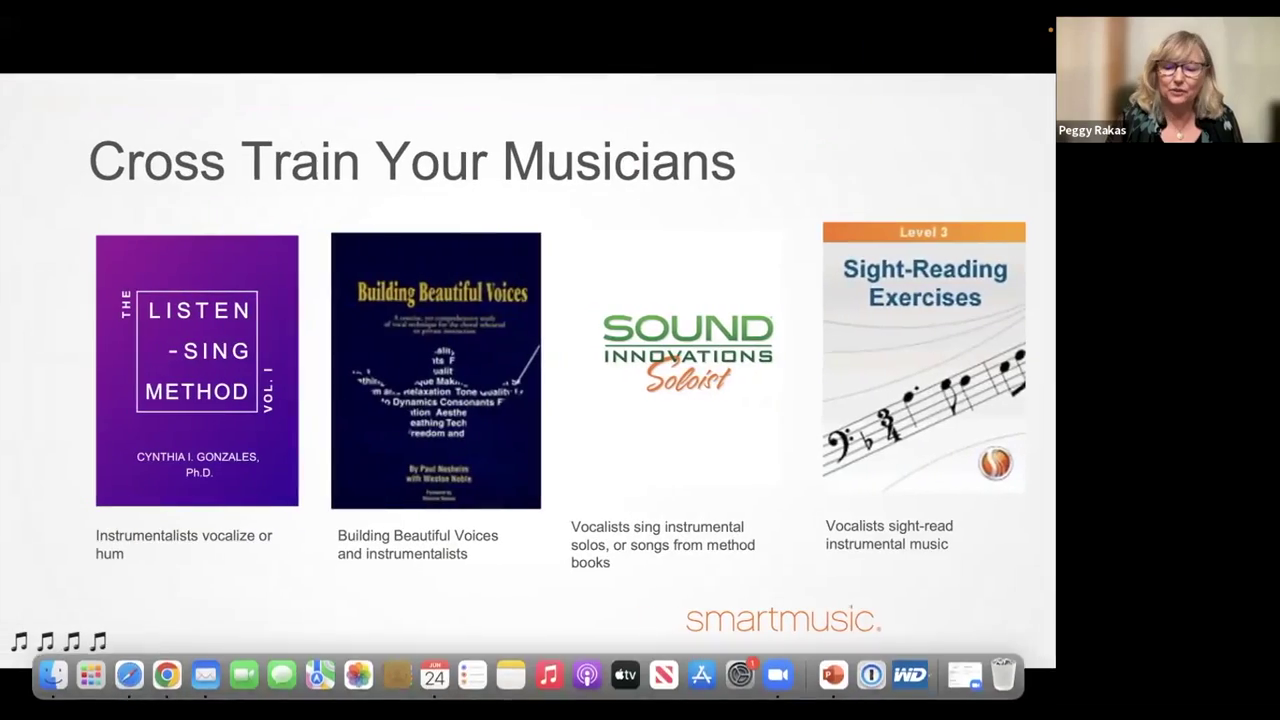
key(Right)
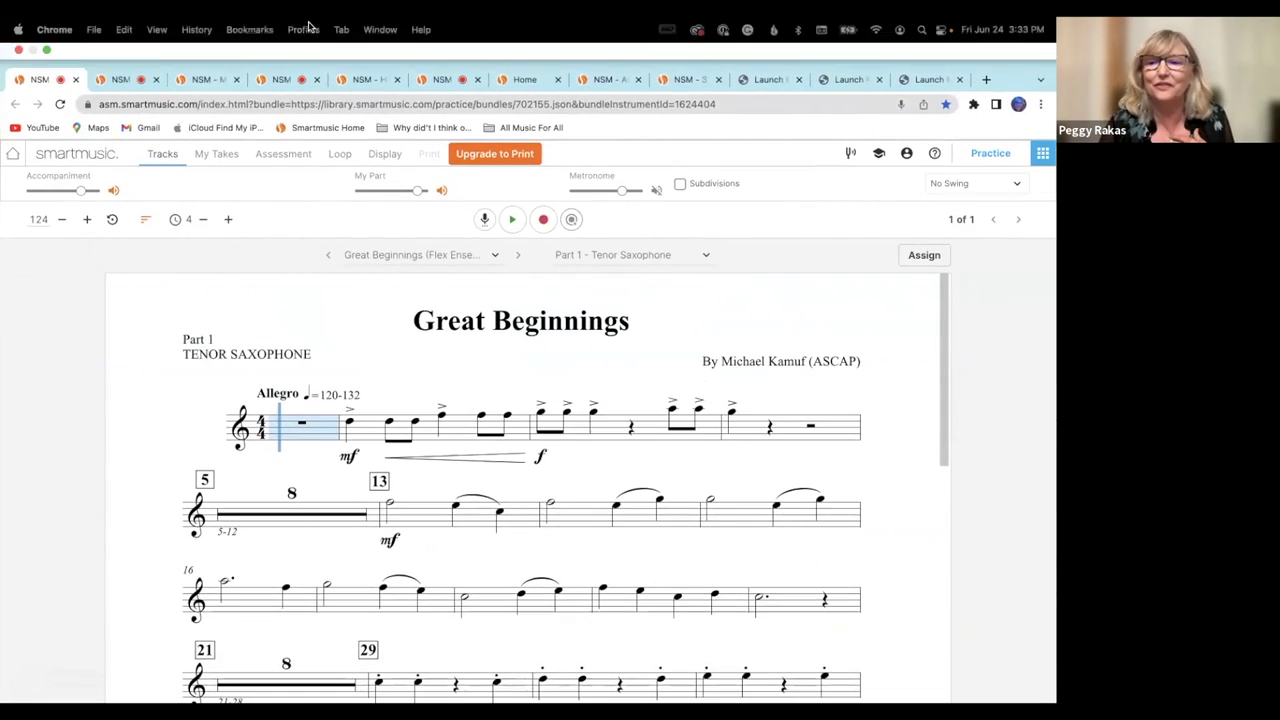
Back in the Chrome browser, play the tenor saxophone part of Great Beginnings with My Part muted, pause it and close its page.
click(513, 199)
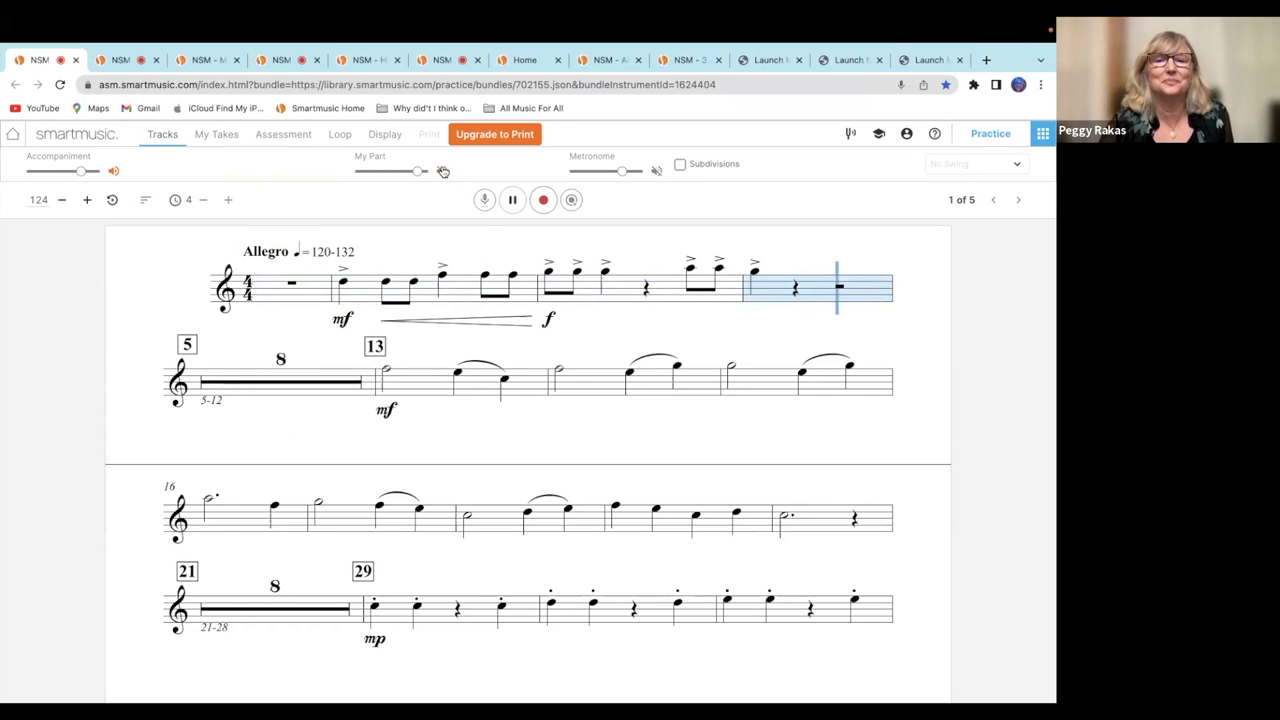
click(514, 201)
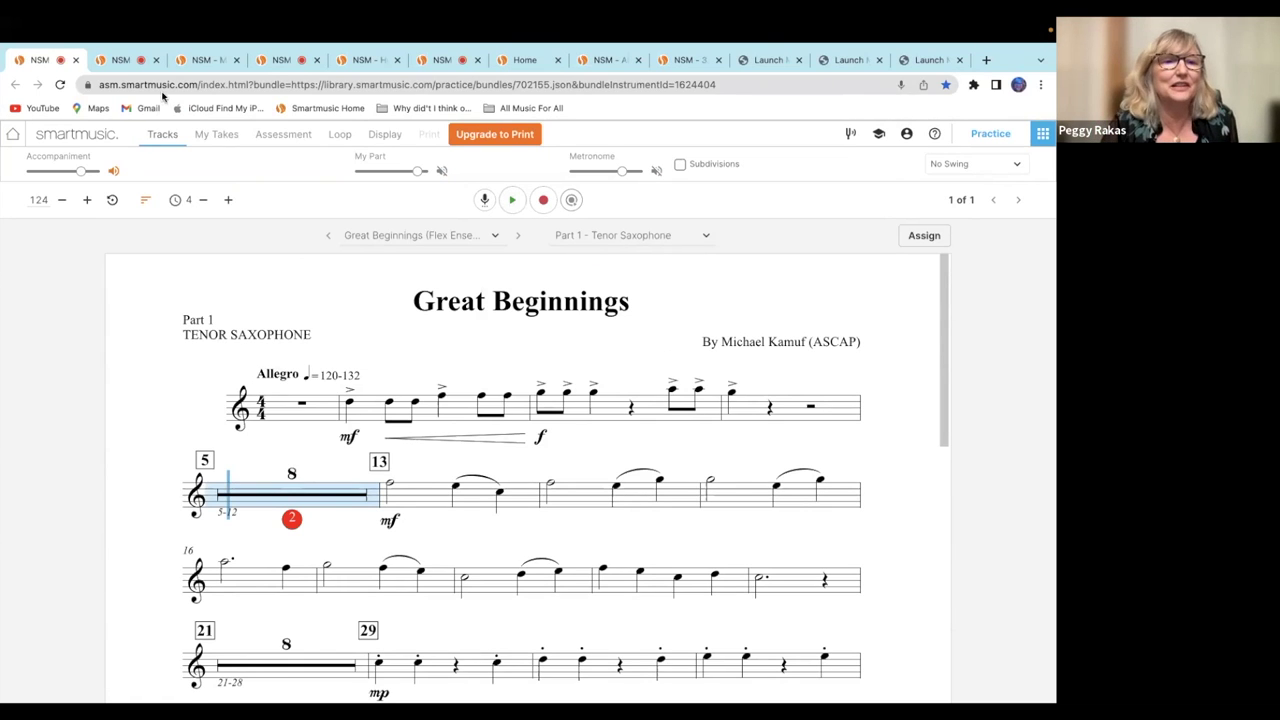
click(75, 60)
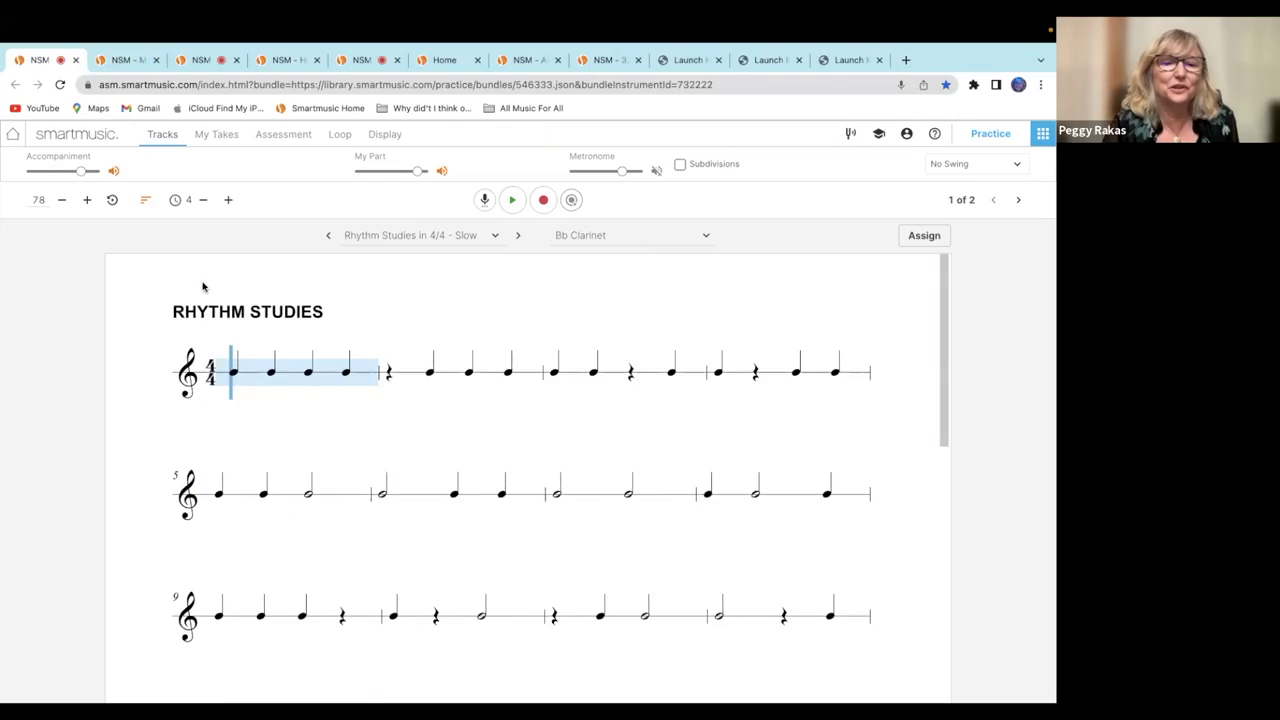
Switch to the slide presentation, advance past the All Rhythms for All slide and return to the Chrome browser.
key(ctrl+Left)
key(Right)
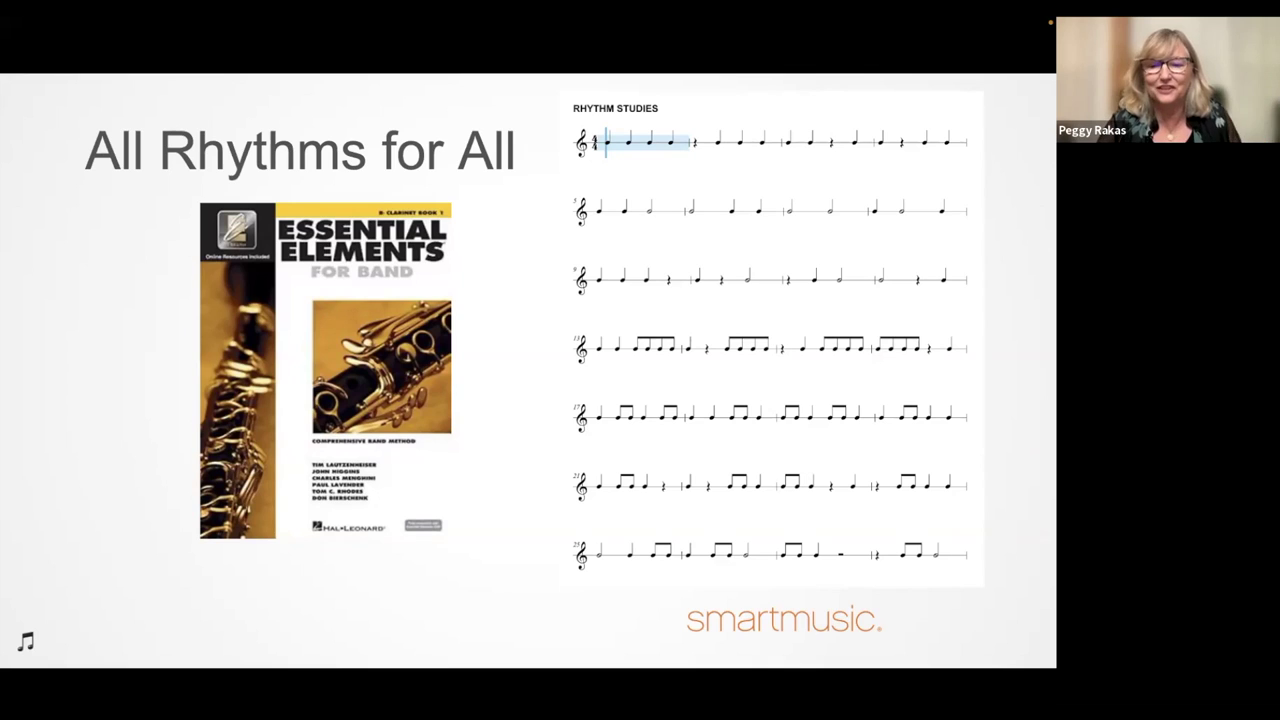
key(Right)
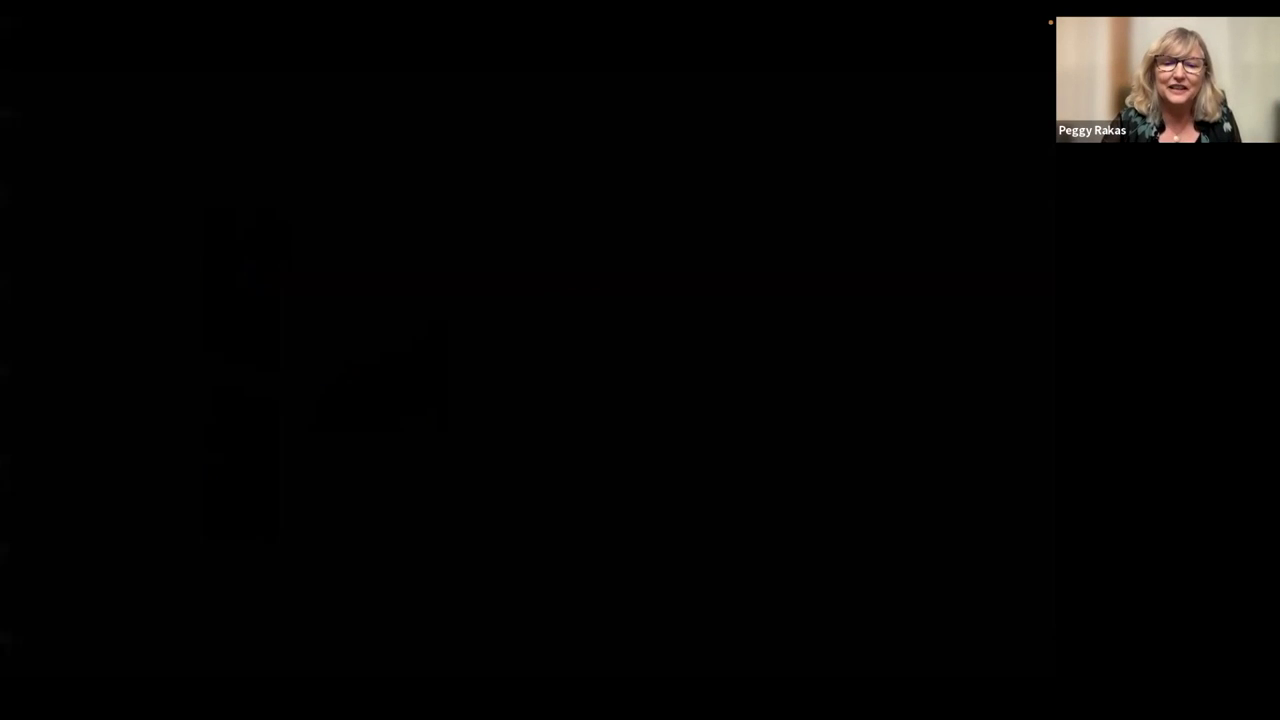
key(ctrl+Right)
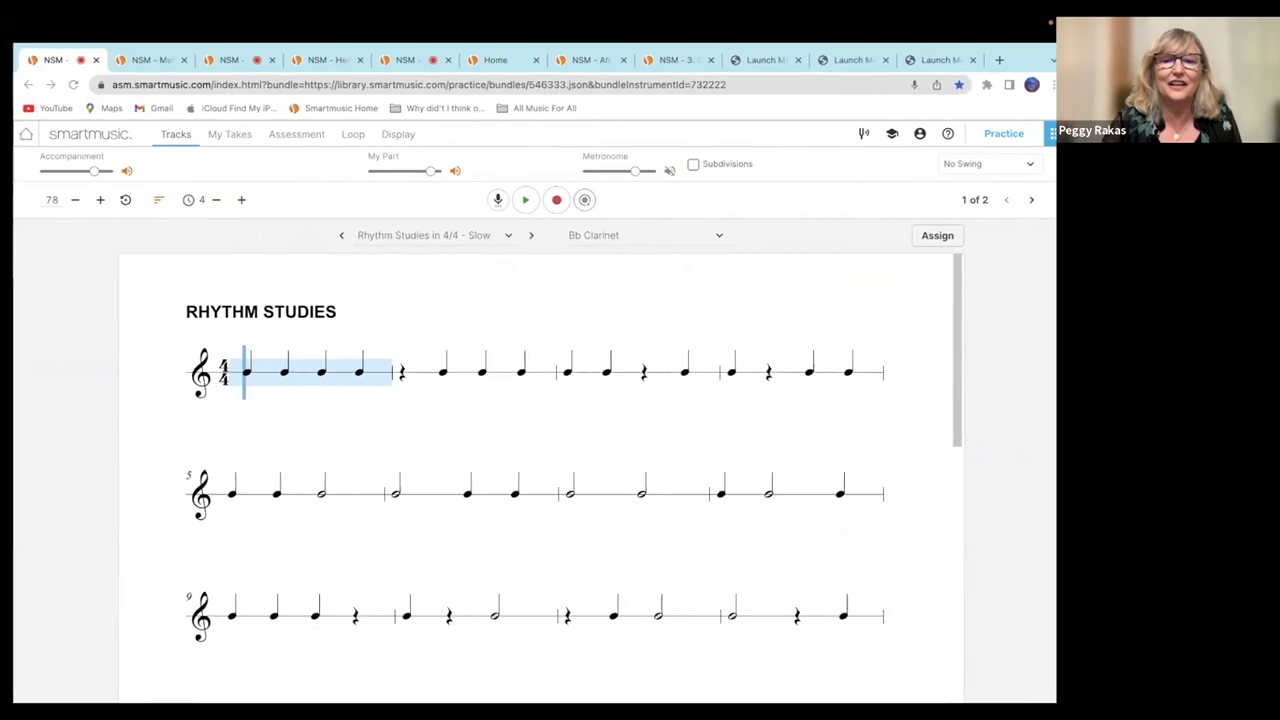
Play the Bb clarinet Rhythm Studies in 4/4 - Slow, pause it and close its page.
click(513, 200)
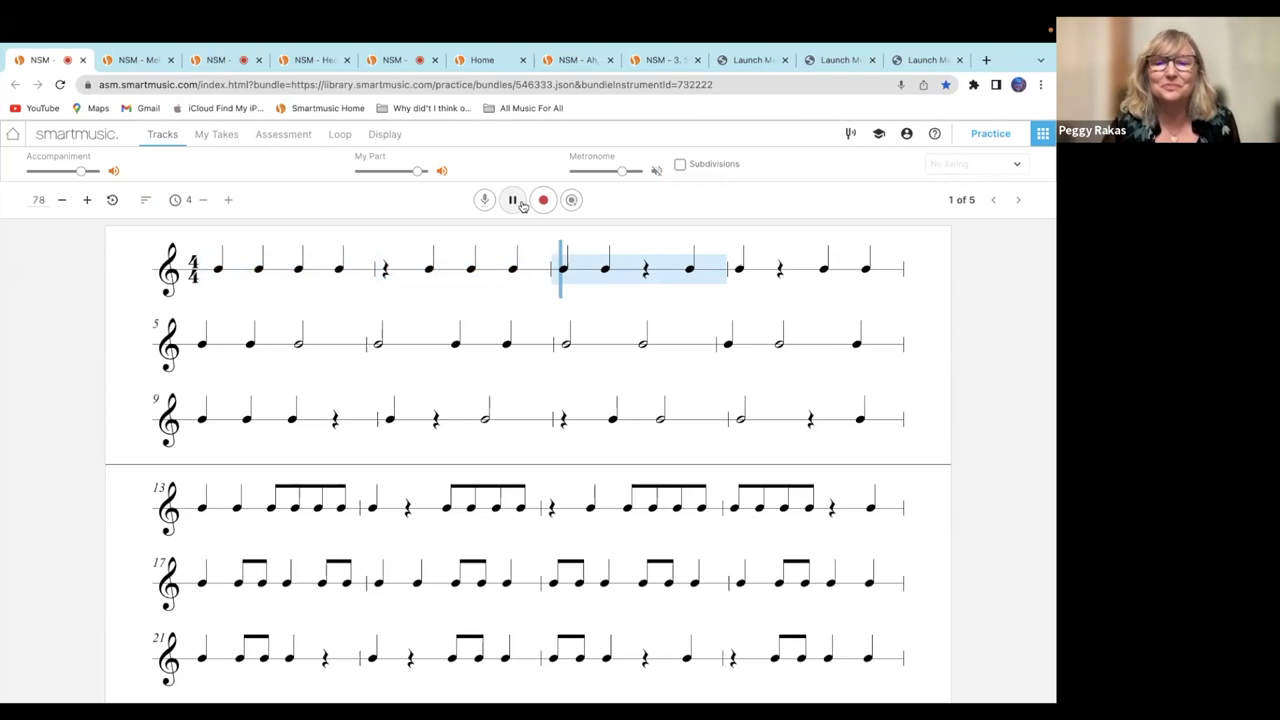
click(517, 203)
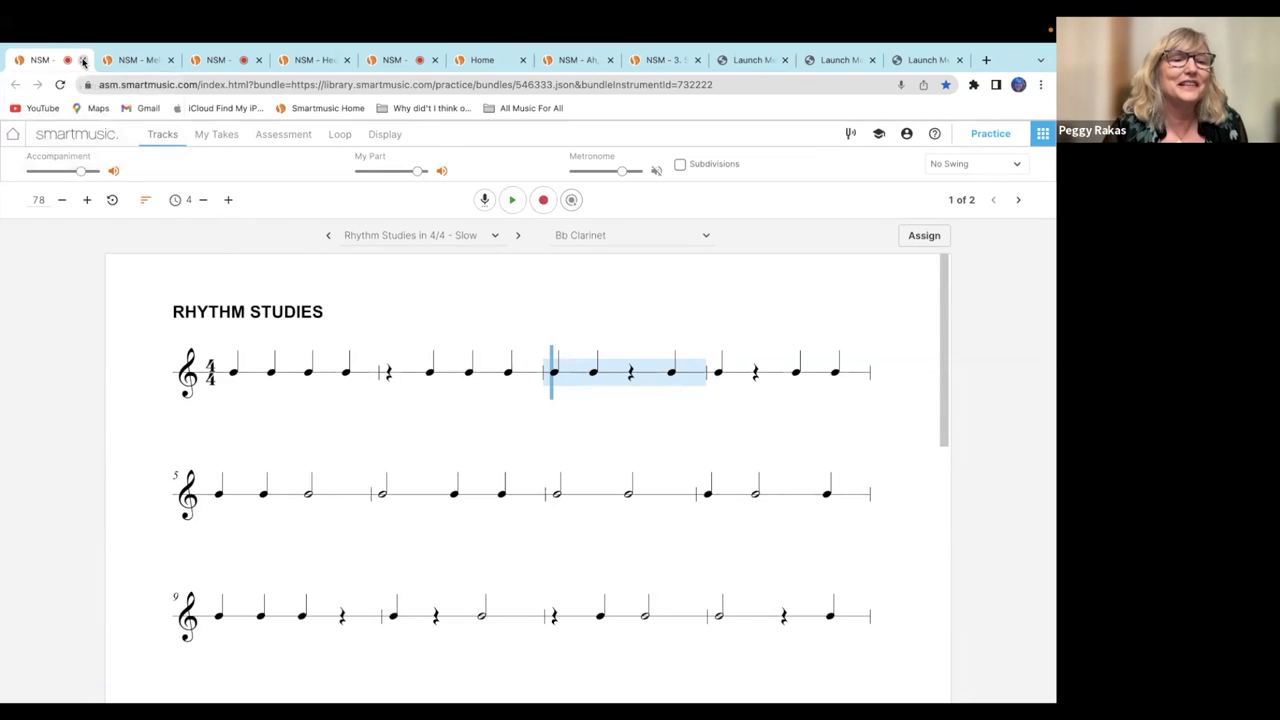
click(84, 61)
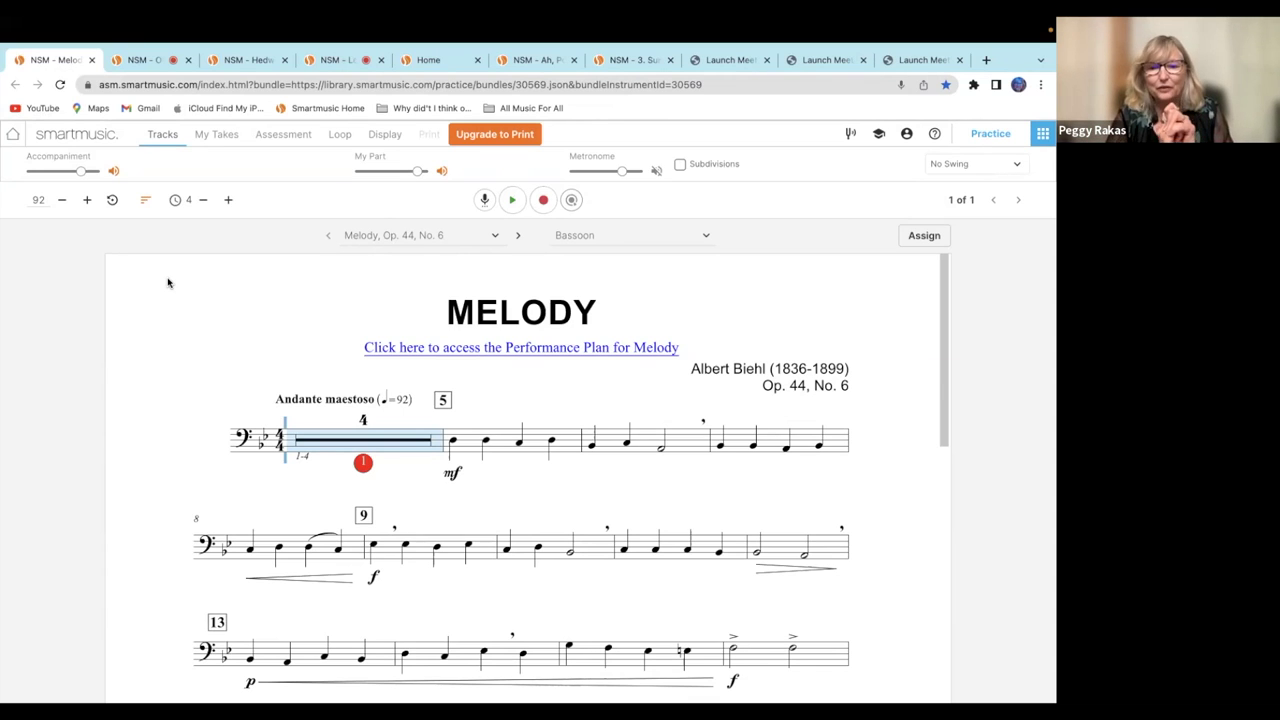
Open the Performance Plan for Melody, review Lesson 1 and close both Melody pages.
click(508, 347)
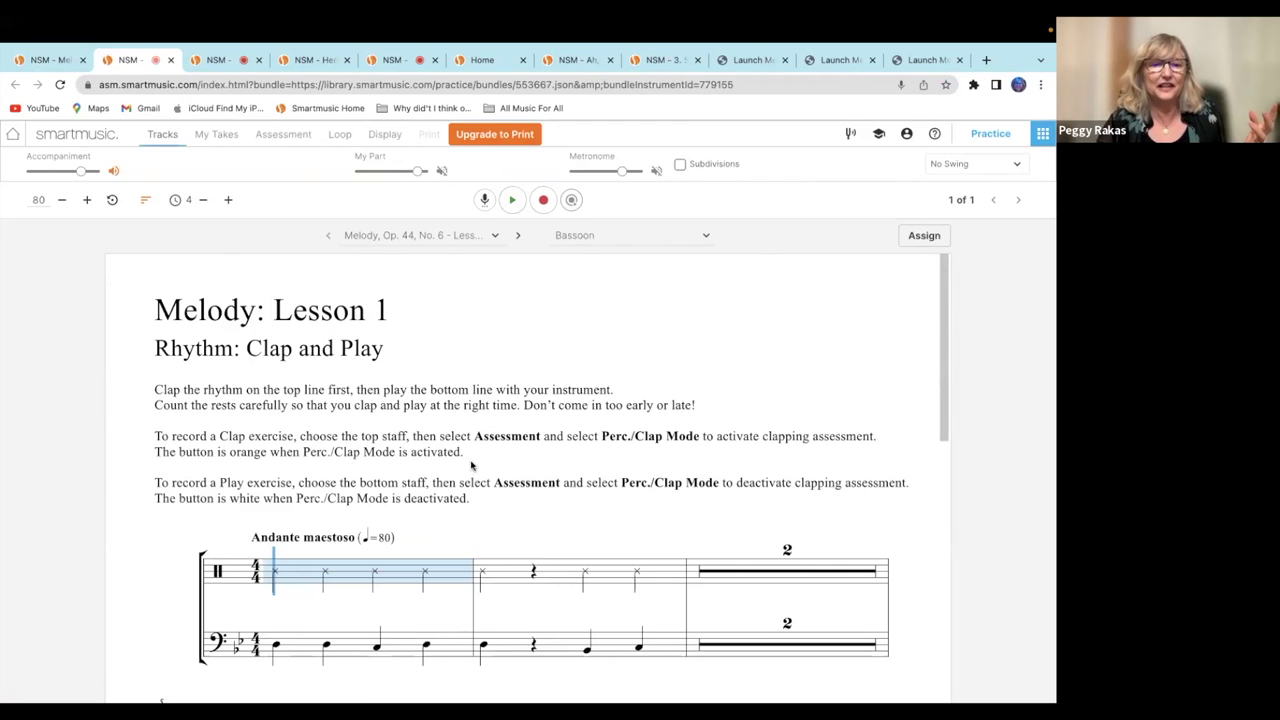
scroll(461, 493, down, 3)
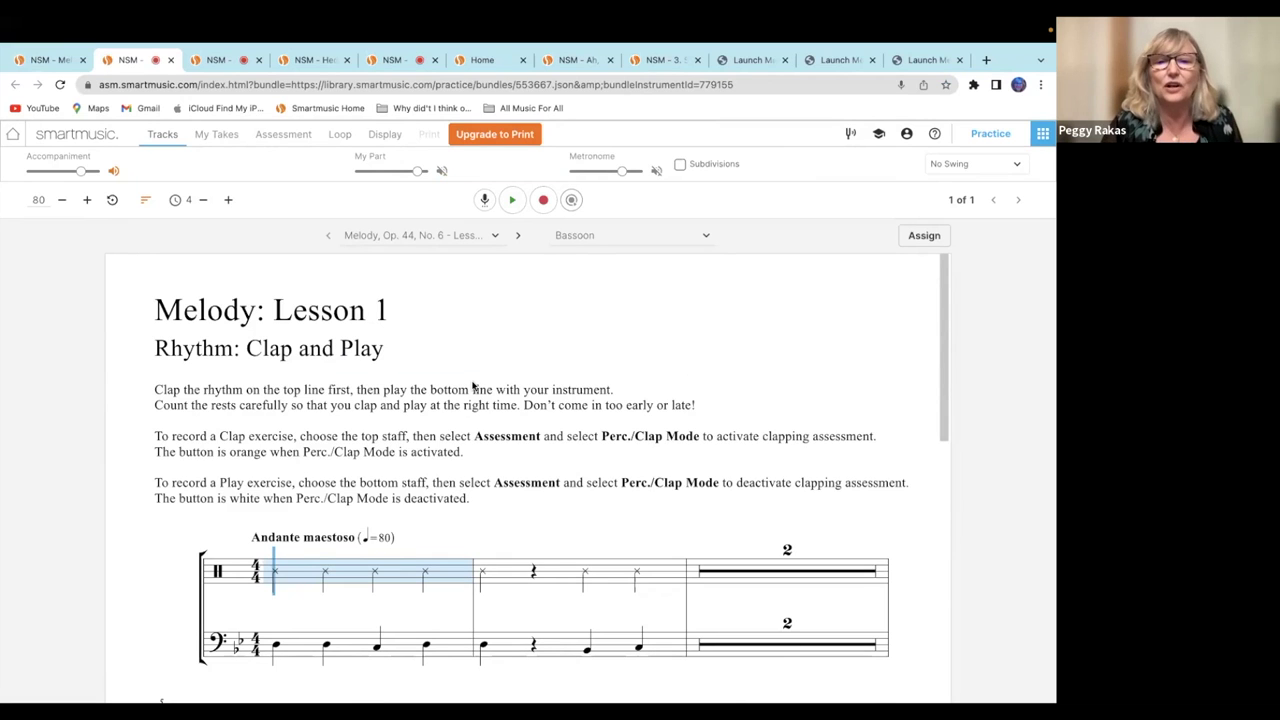
click(82, 60)
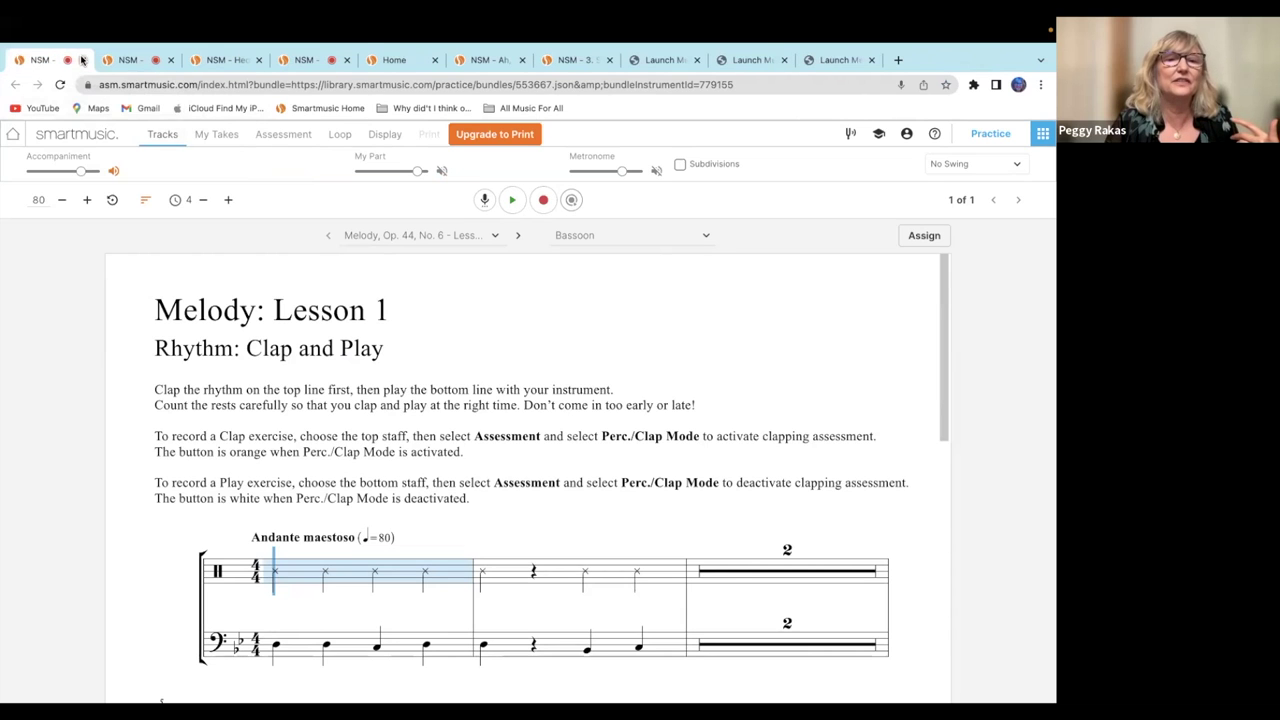
click(82, 60)
Switch to the slide presentation, reveal the remaining Solo Titles collections and return to the Chrome browser.
key(ctrl+Left)
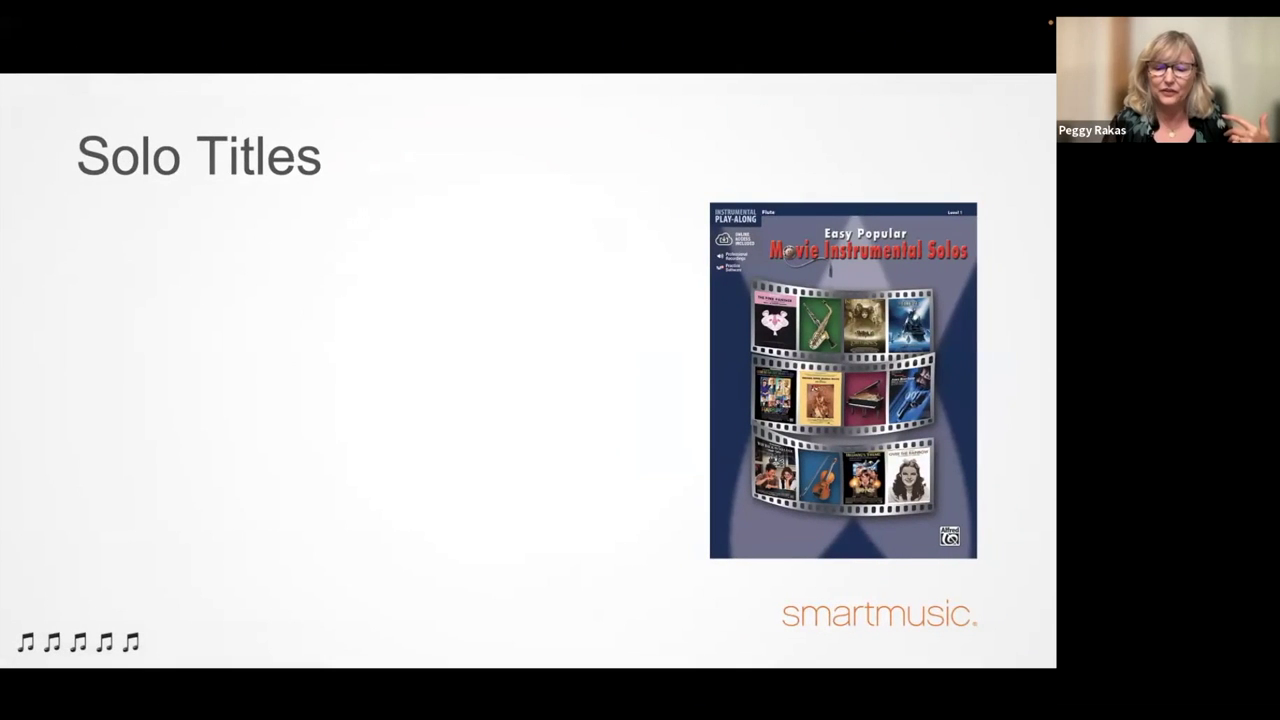
key(Right)
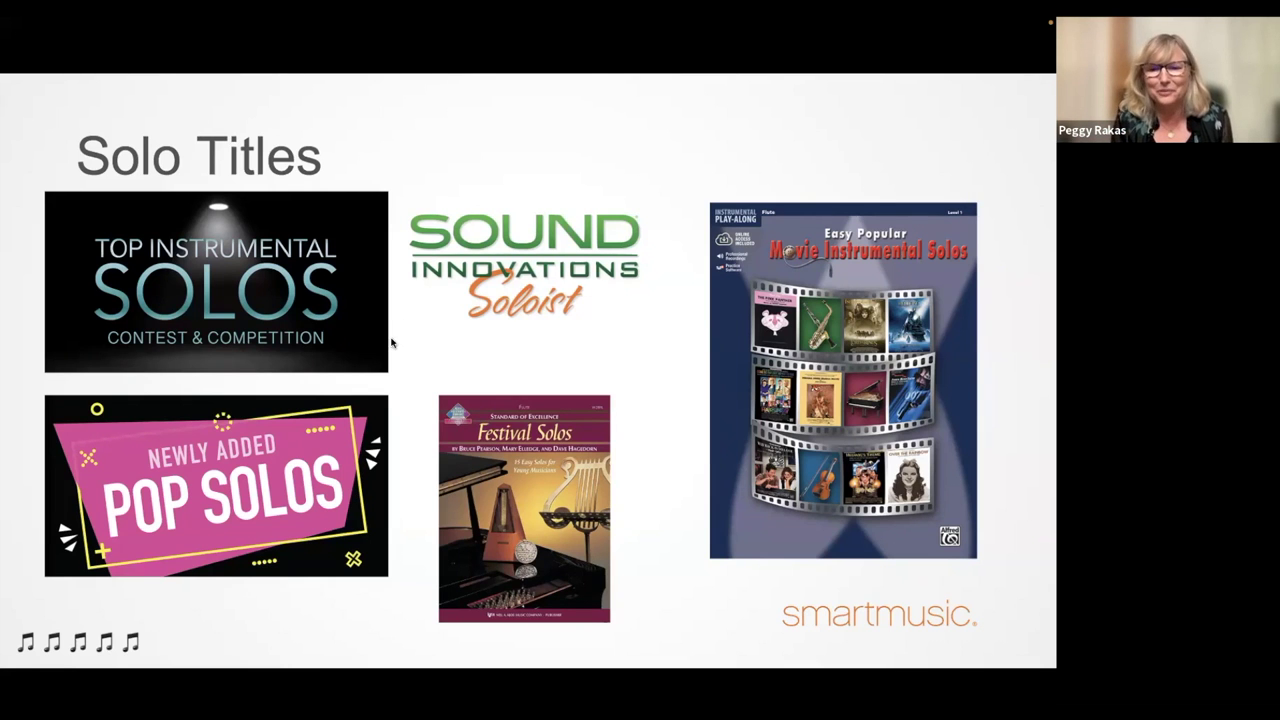
key(Right)
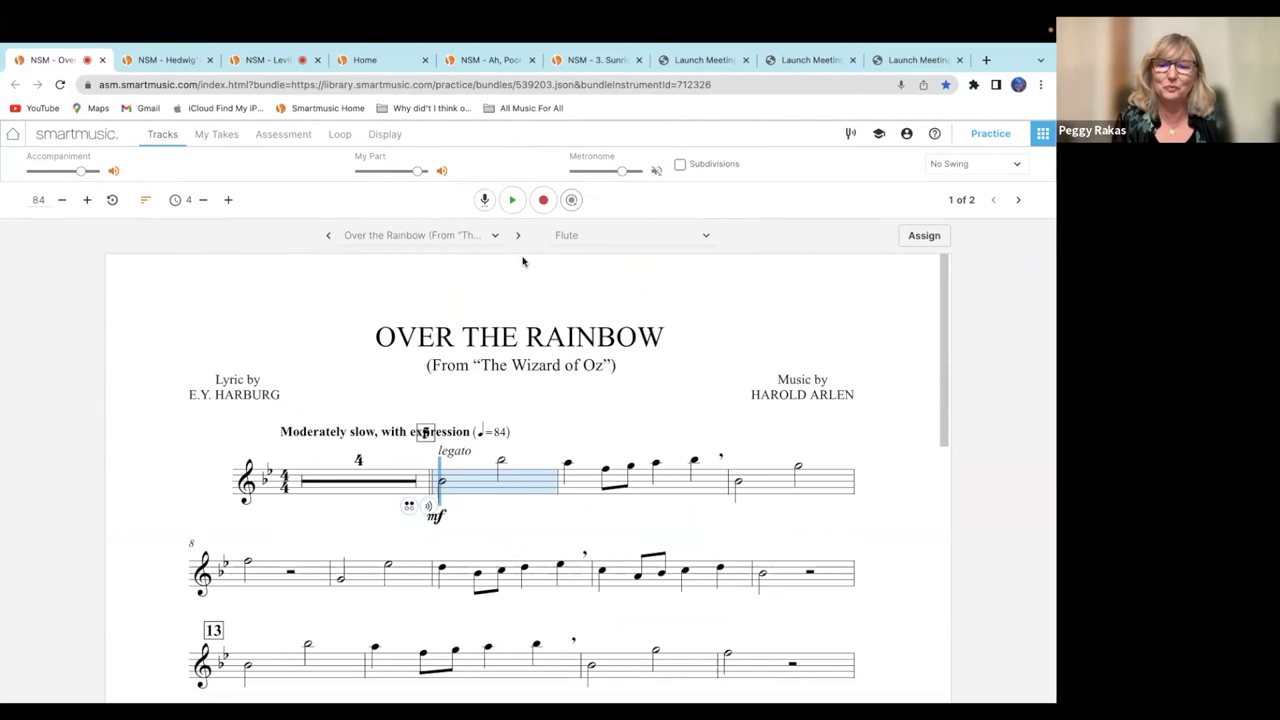
Play the flute solo Over the Rainbow, pause it and close its page.
click(511, 201)
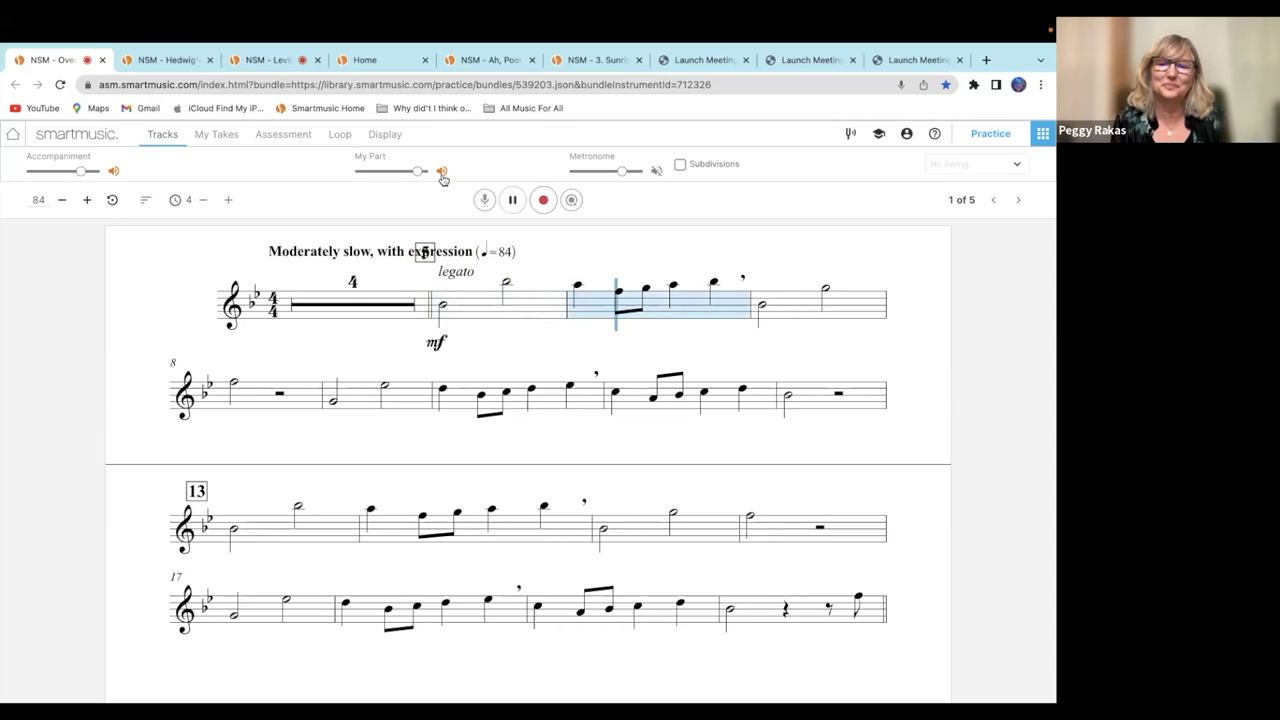
click(513, 200)
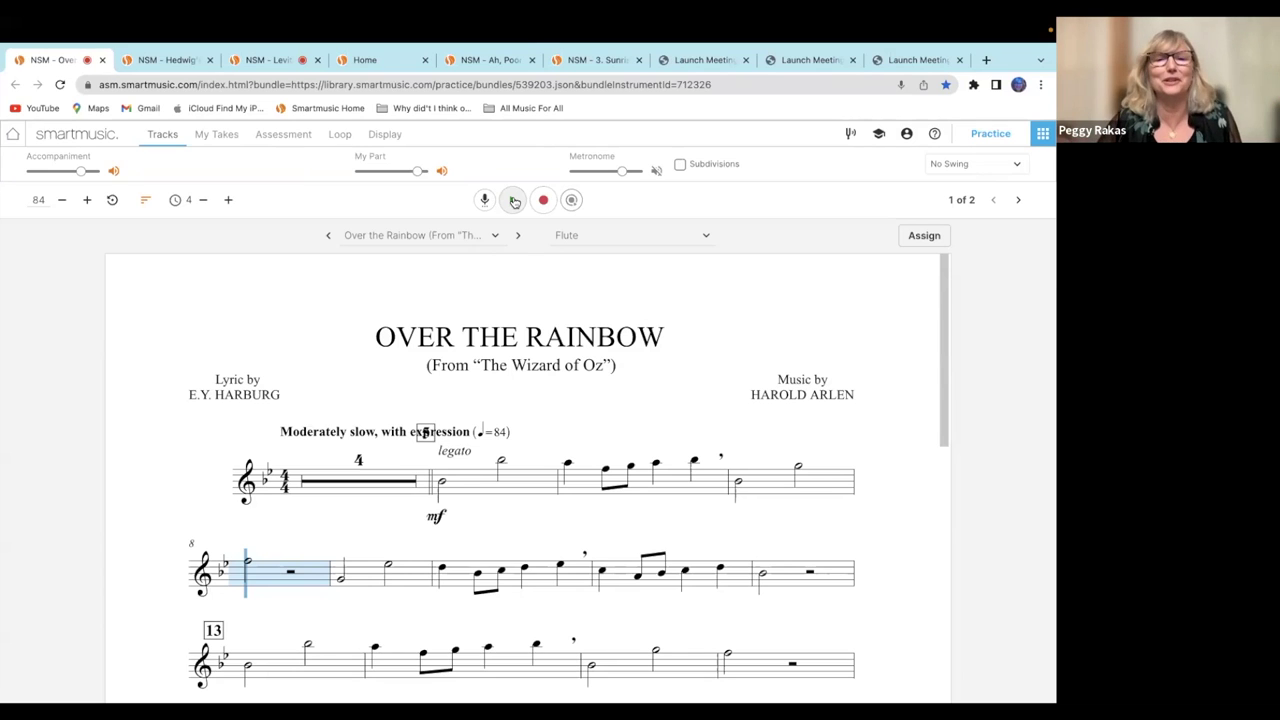
click(102, 60)
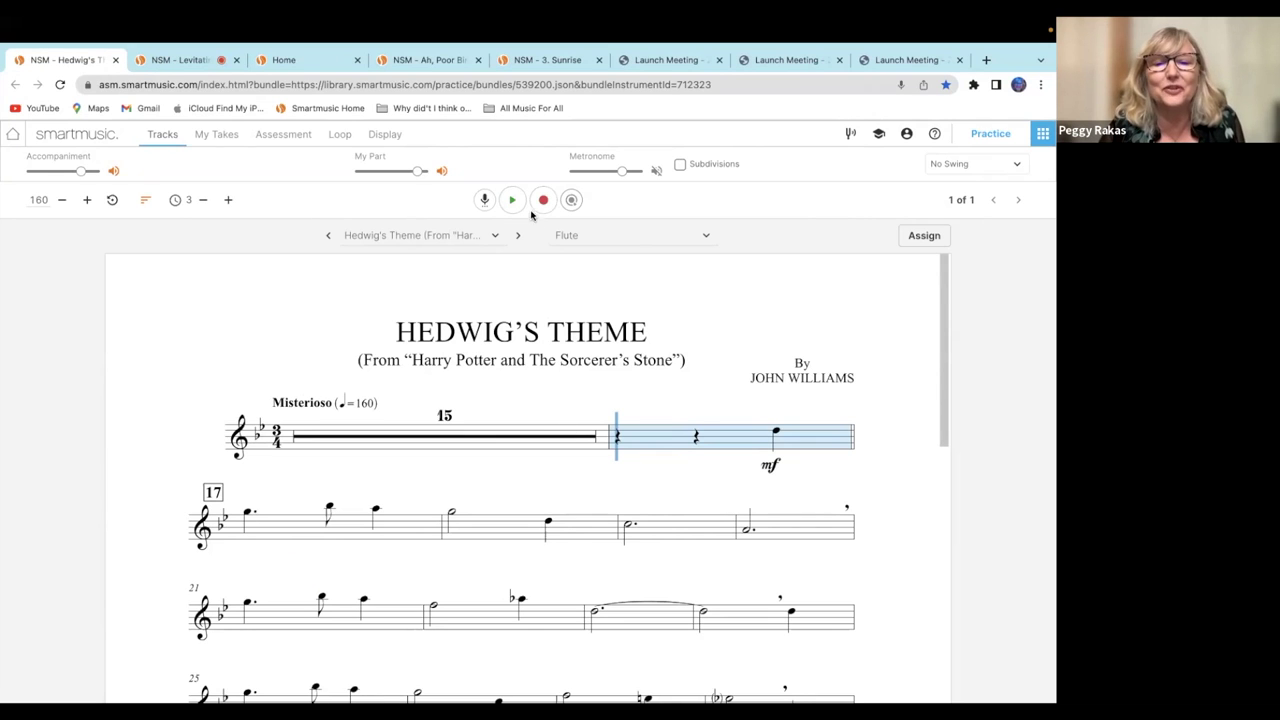
Play the flute solo Hedwig's Theme, pause it and close its page.
click(513, 200)
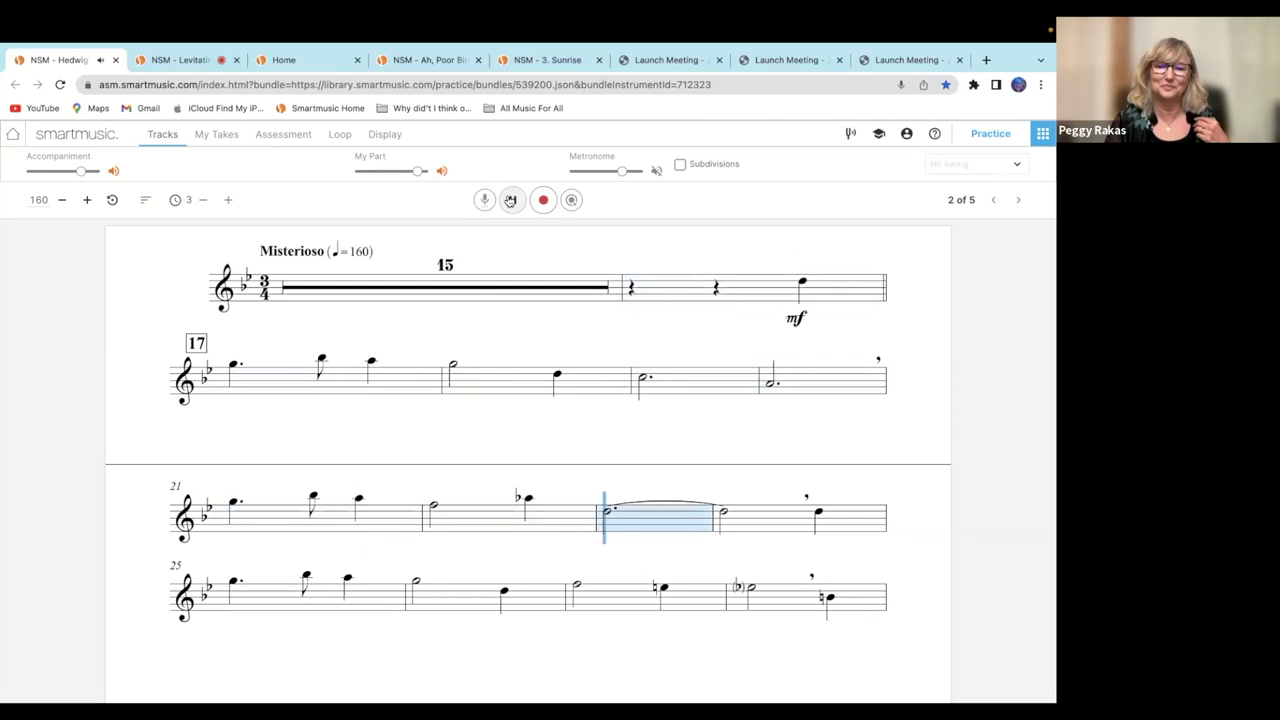
click(510, 200)
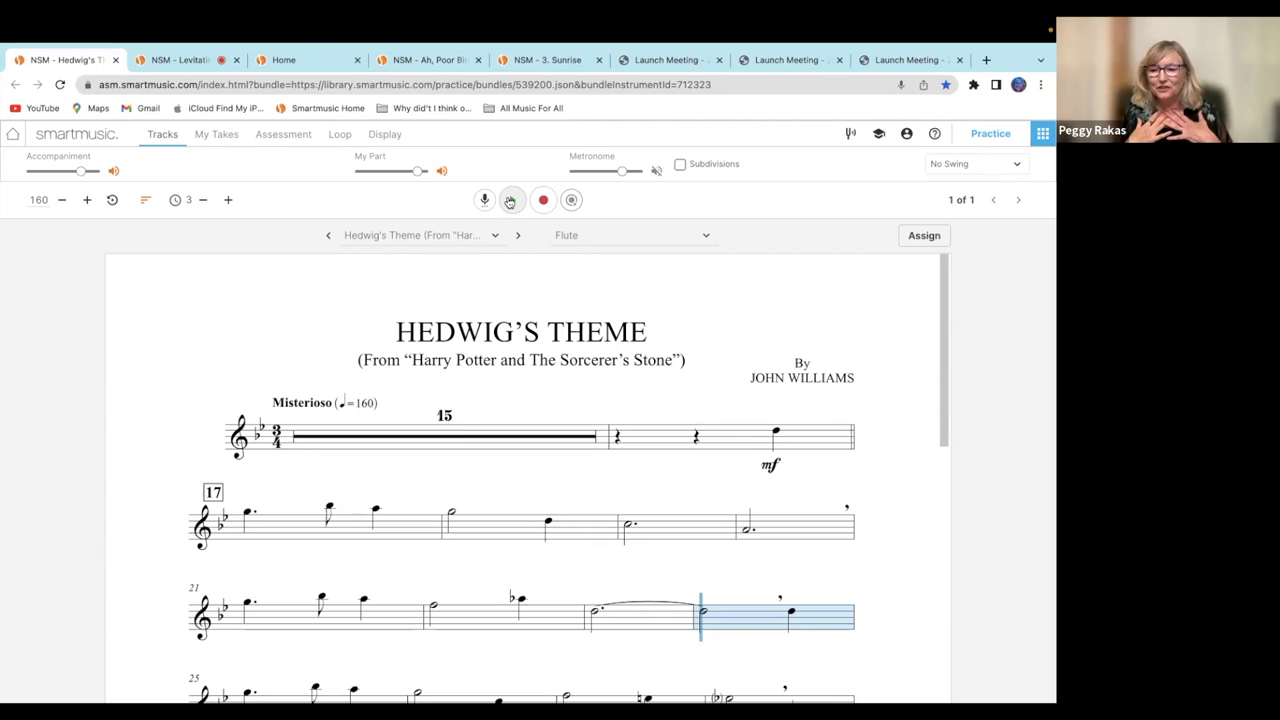
mouse_move(116, 60)
click(116, 80)
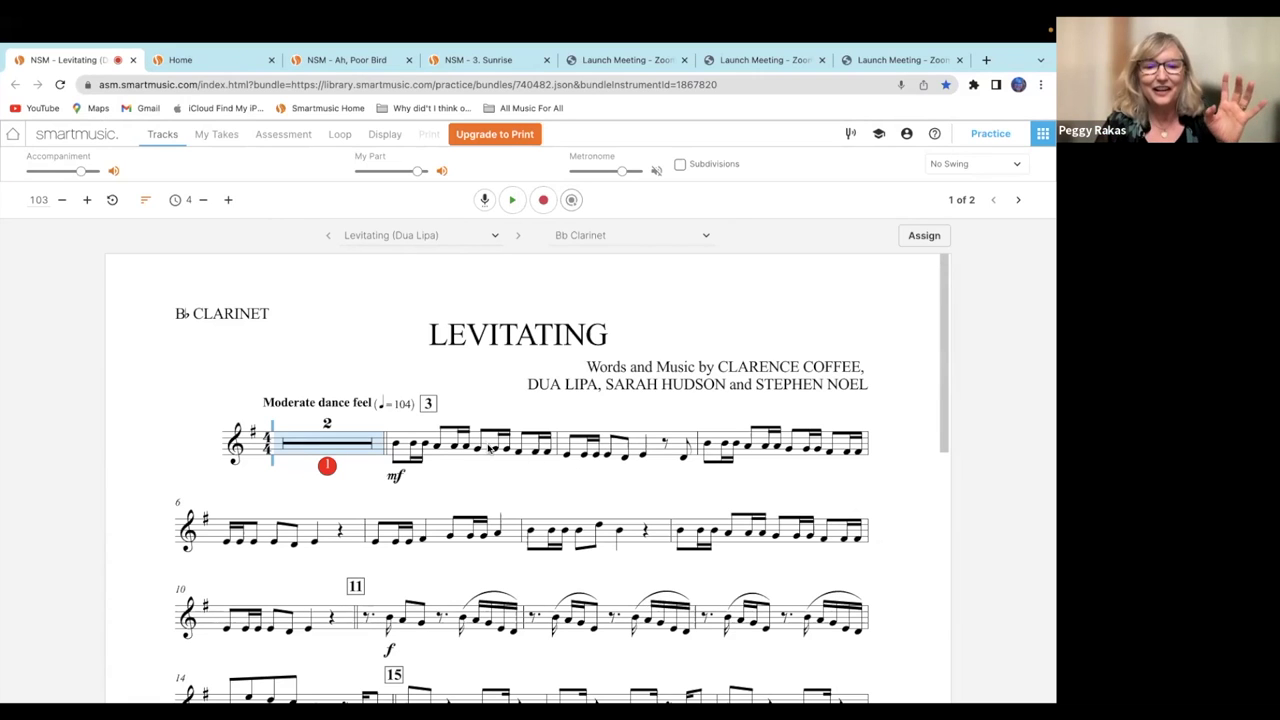
Play the Bb clarinet solo Levitating and pause it.
click(512, 200)
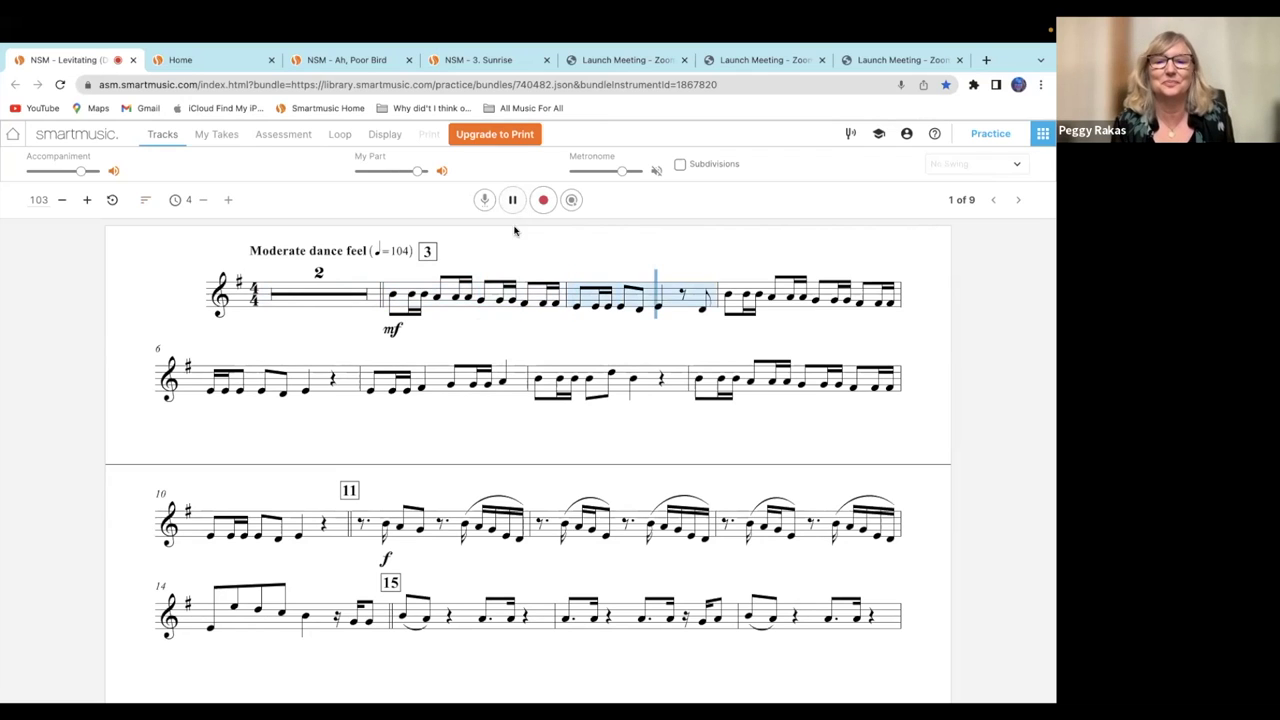
click(512, 201)
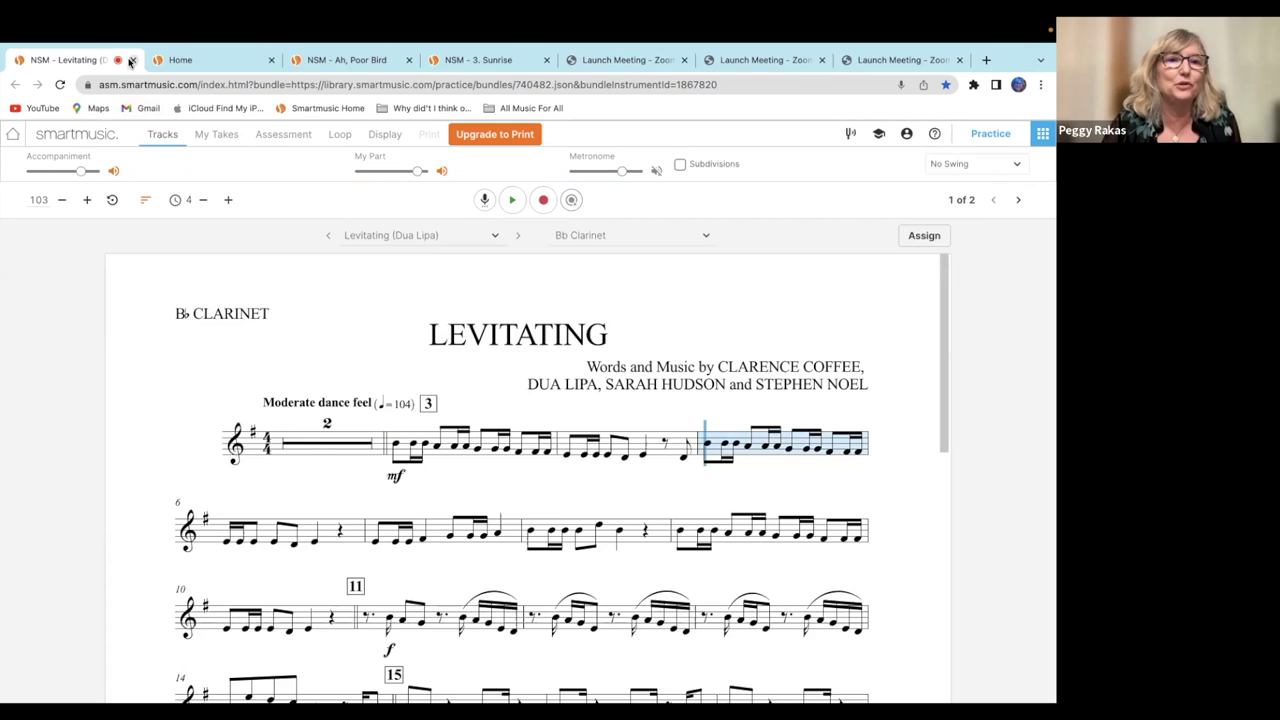
Close the Levitating page, view another New Releases banner on the SmartMusic home page and close that page.
click(132, 60)
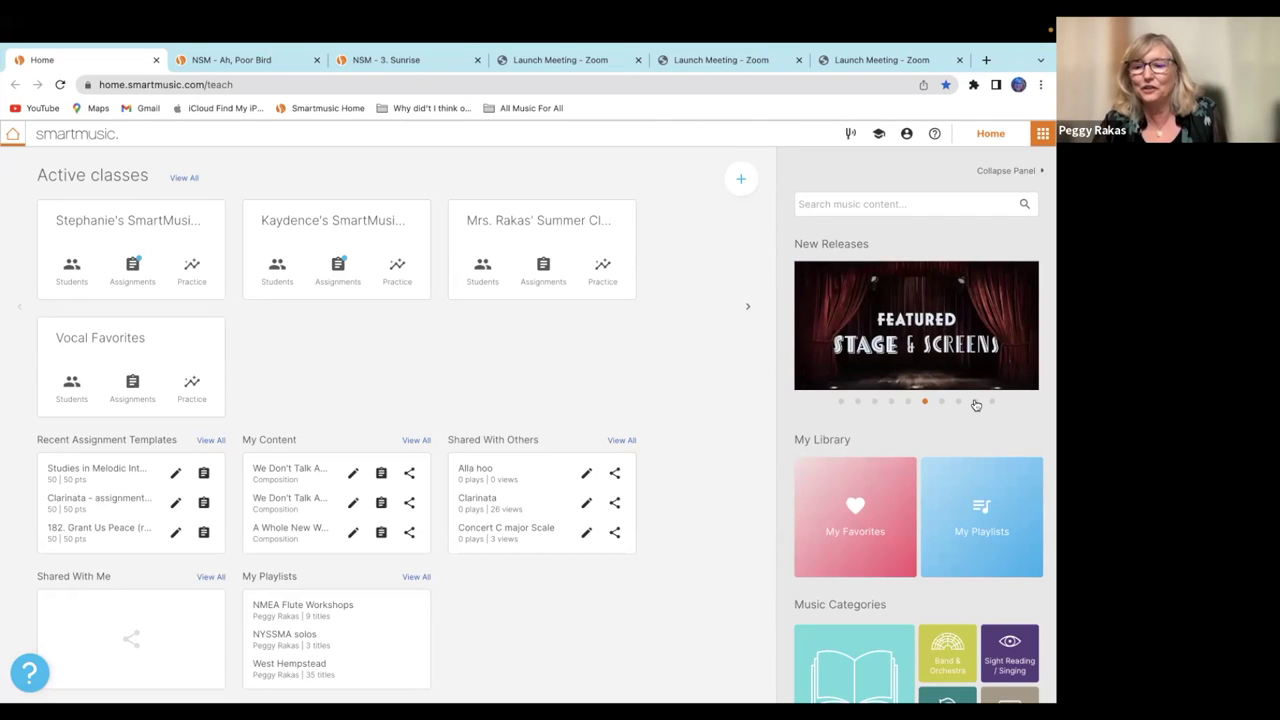
click(909, 402)
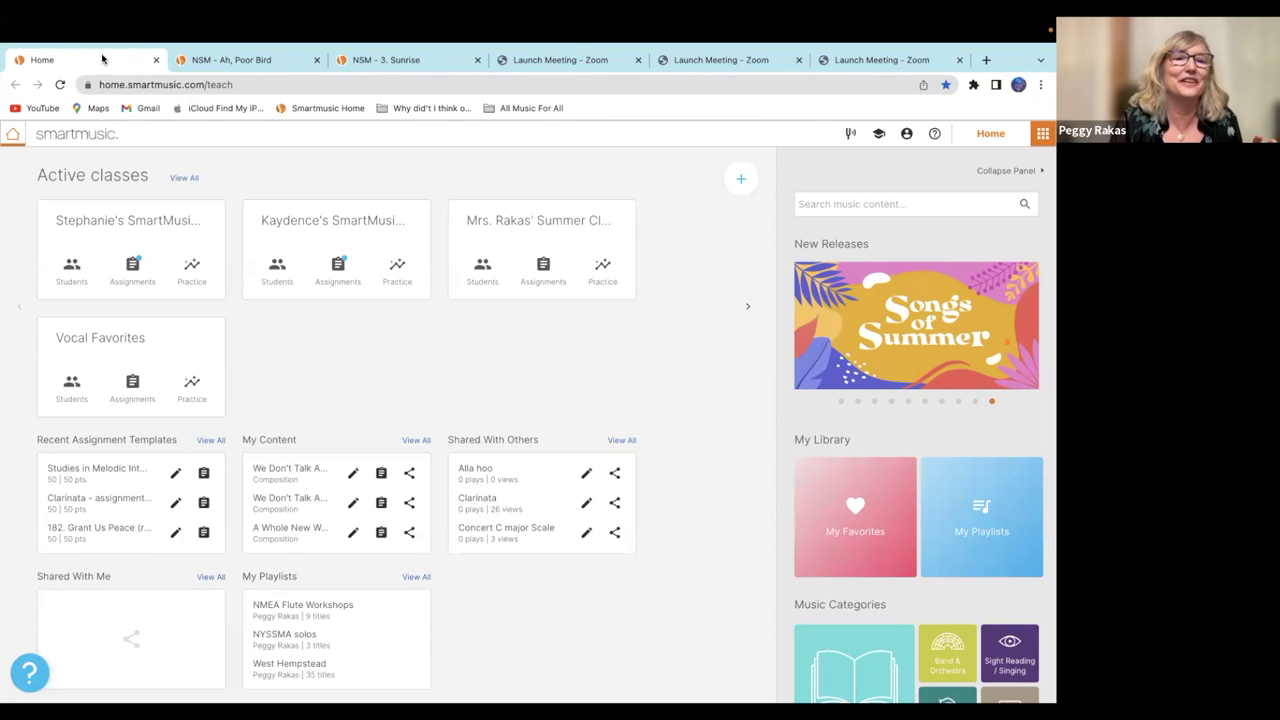
click(155, 60)
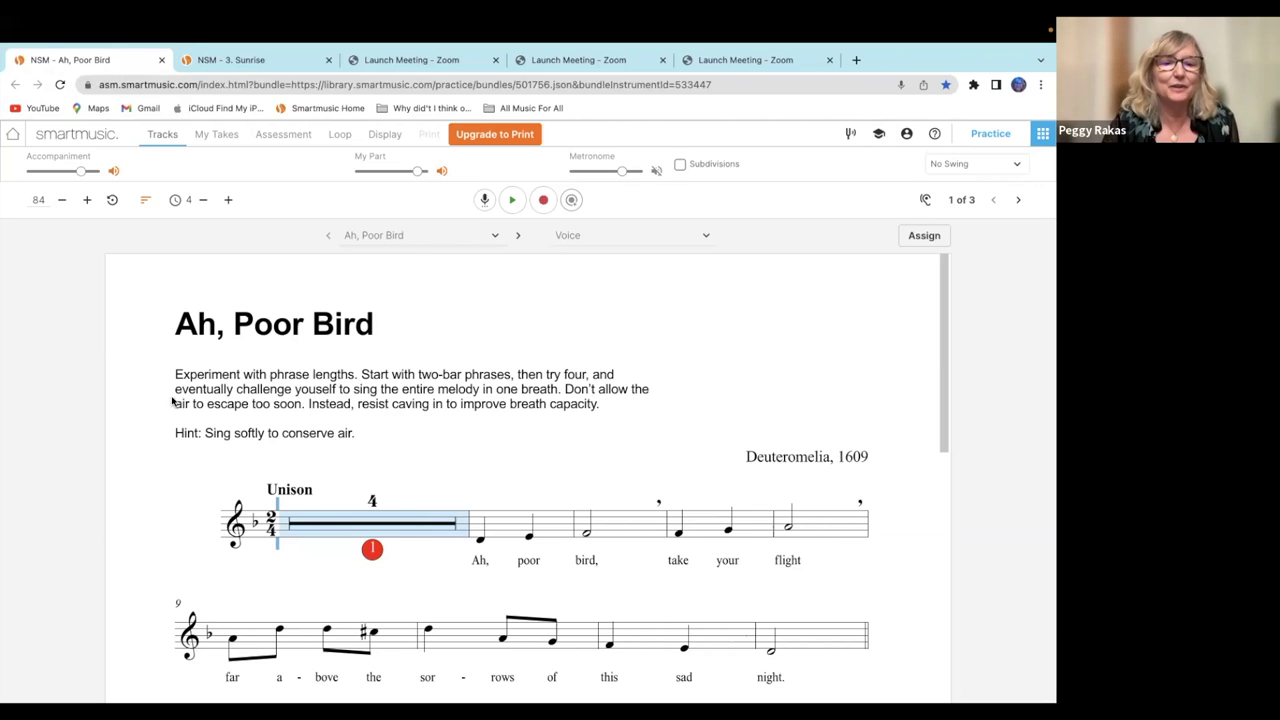
Switch to the slide presentation, advance to The Ultimate General Music Resource slide and return to the Chrome browser.
key(ctrl+Left)
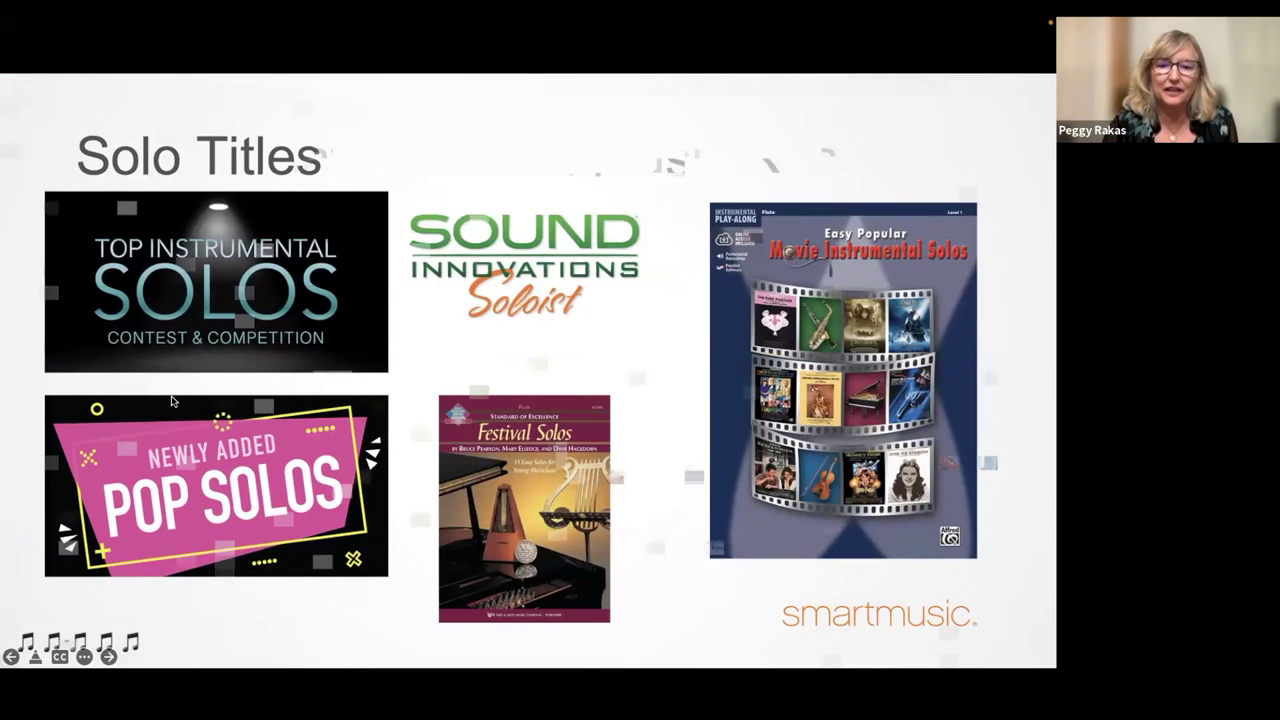
key(Right)
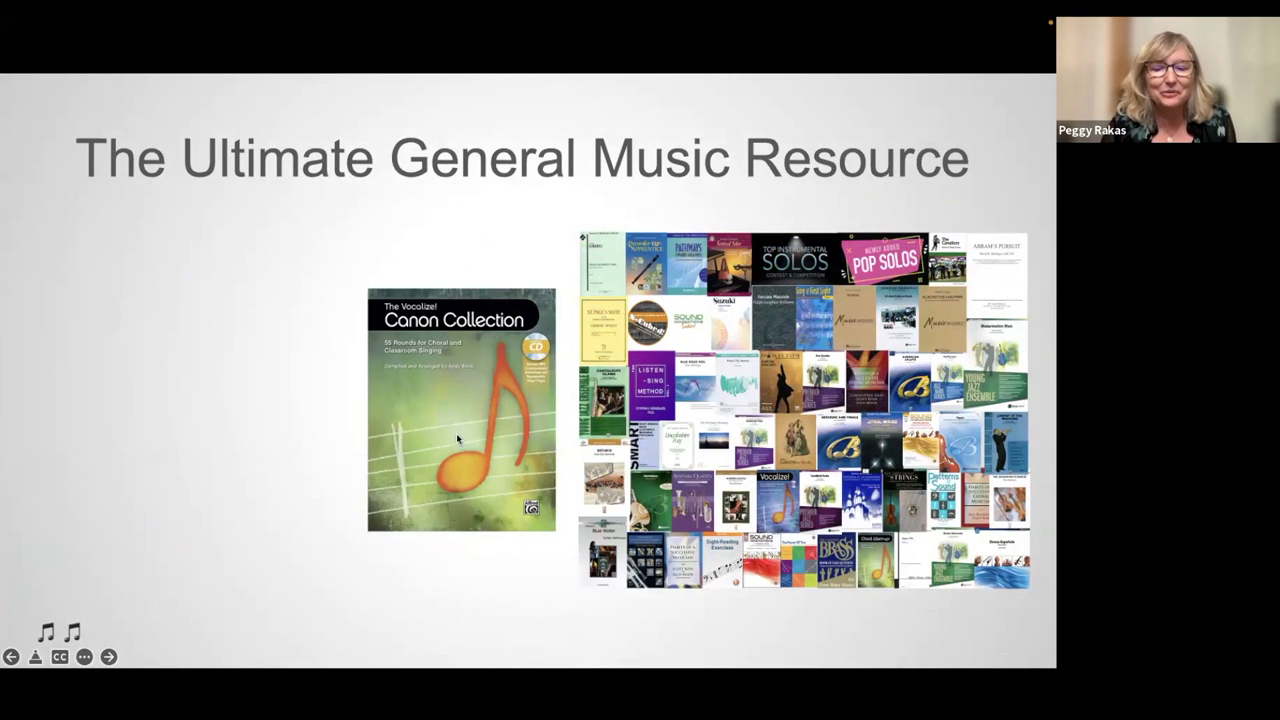
key(ctrl+Right)
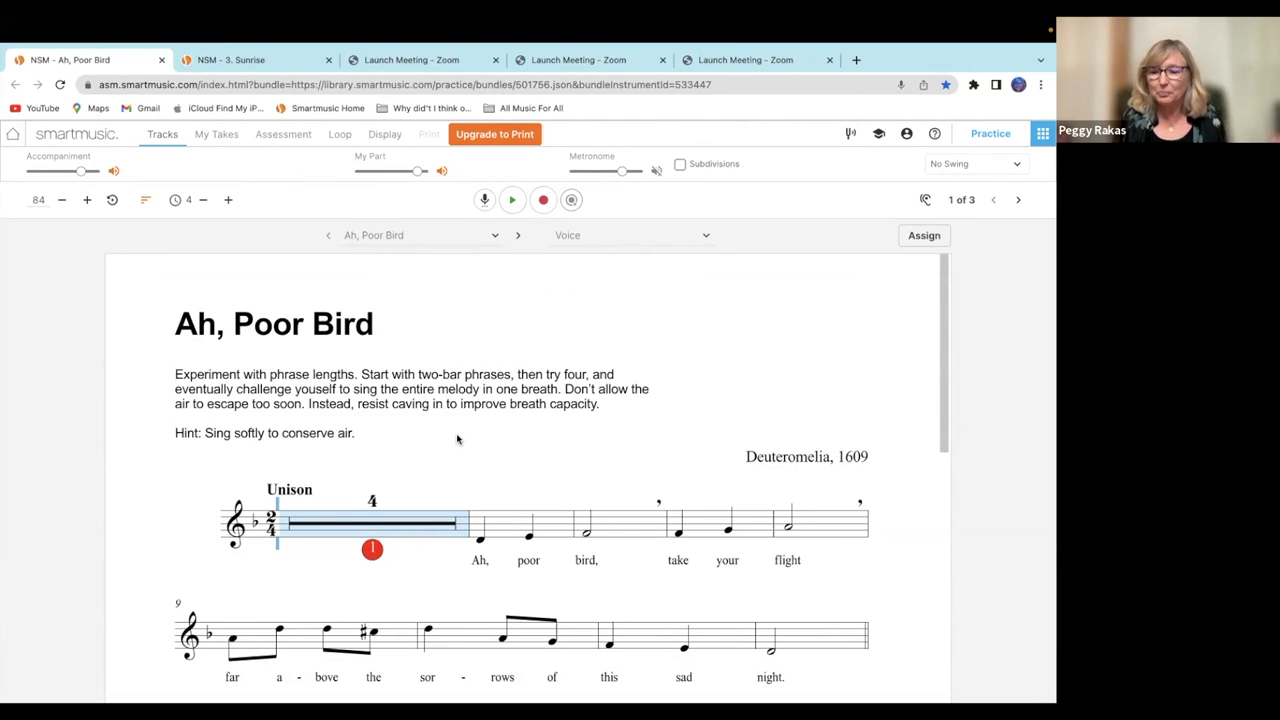
Play the vocal round Ah, Poor Bird from the unison section into the 2-part round and pause it.
click(511, 201)
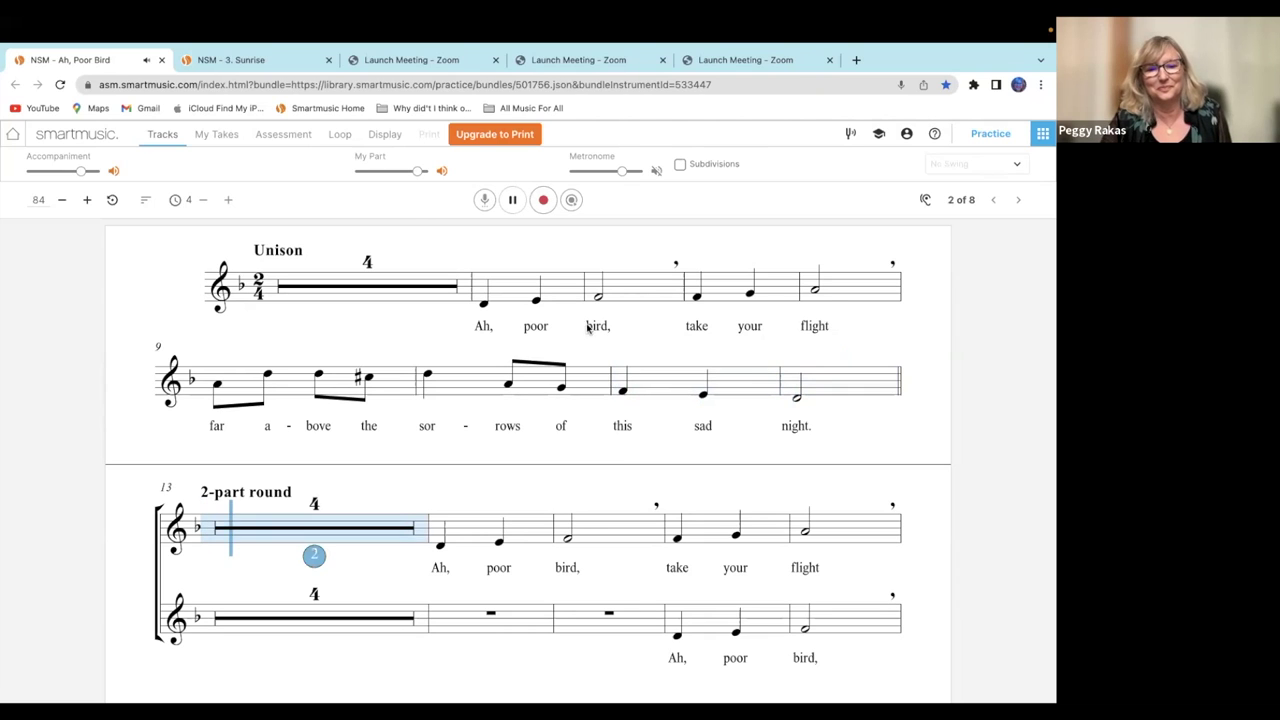
click(514, 200)
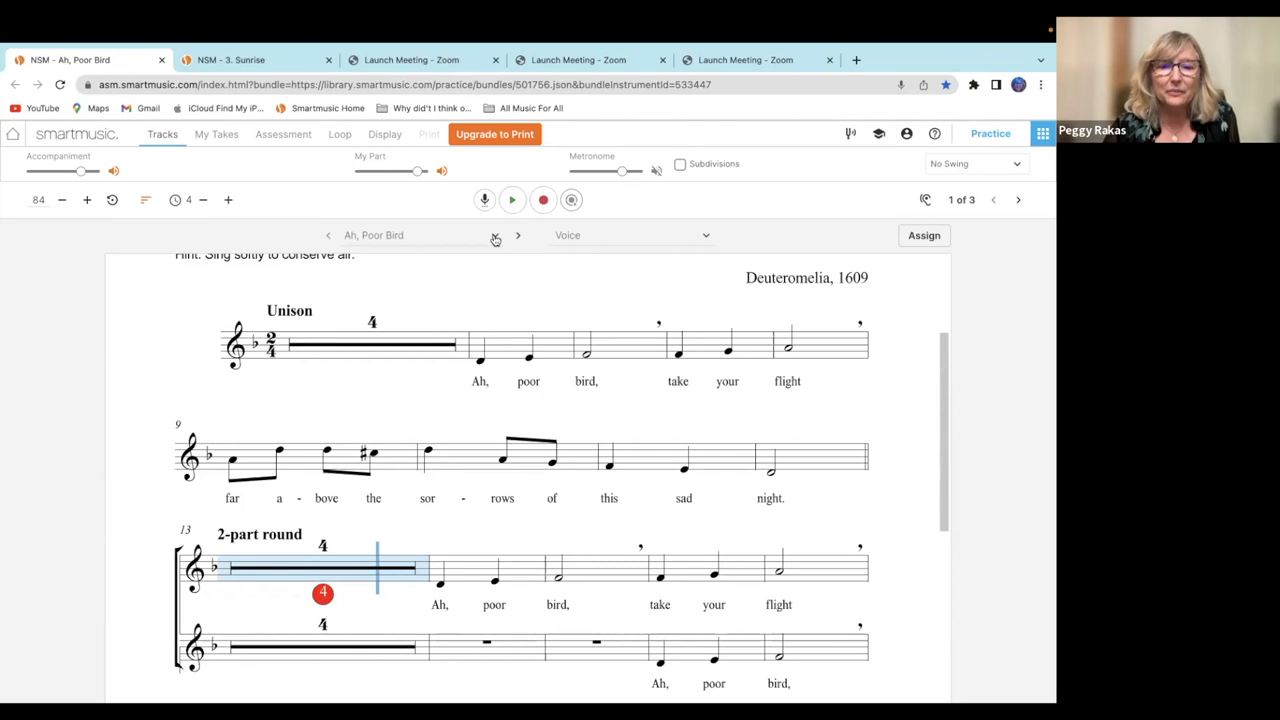
Open the title list for Ah, Poor Bird and browse the other rounds in the collection.
click(495, 238)
scroll(501, 309, down, 5)
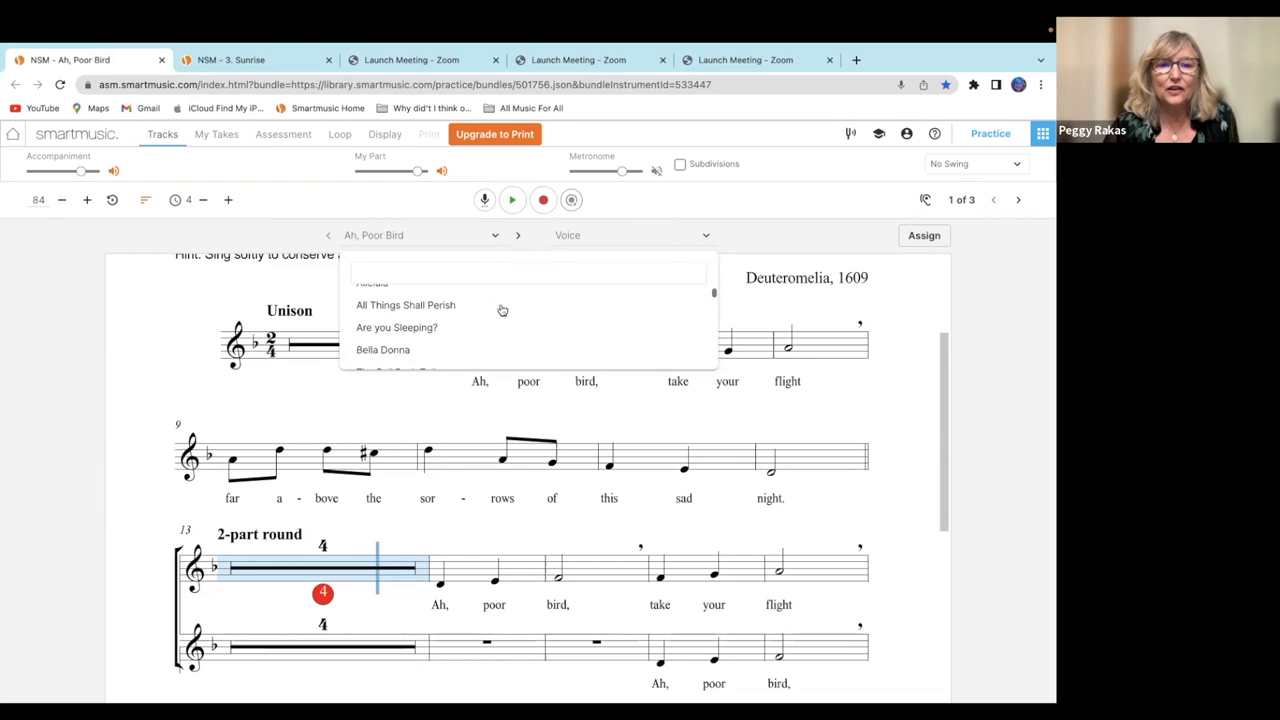
scroll(502, 310, down, 6)
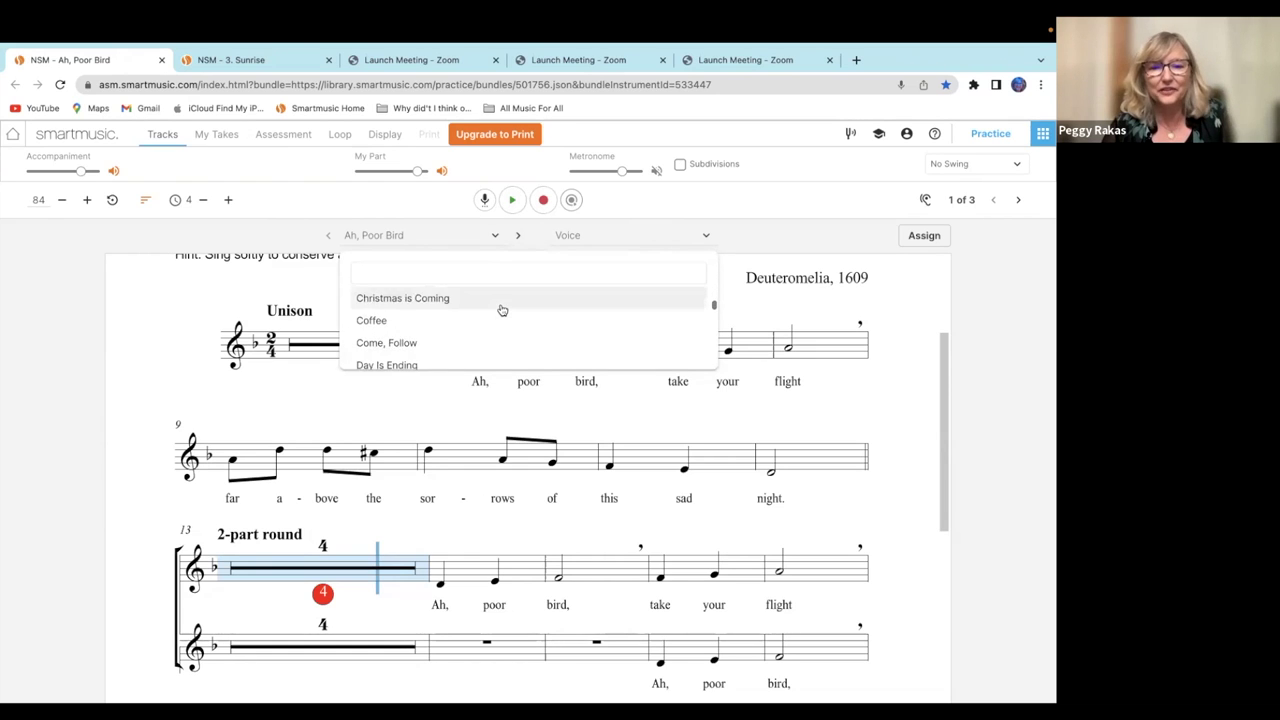
scroll(502, 310, down, 1)
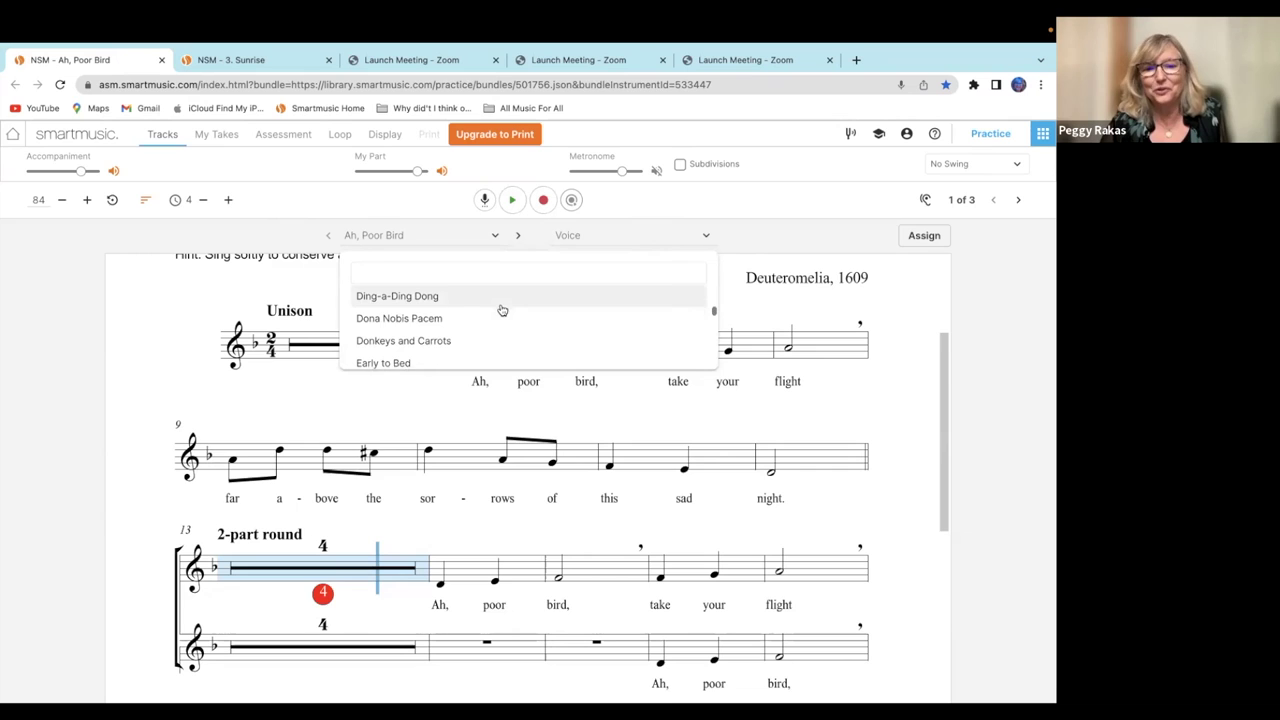
scroll(502, 328, down, 8)
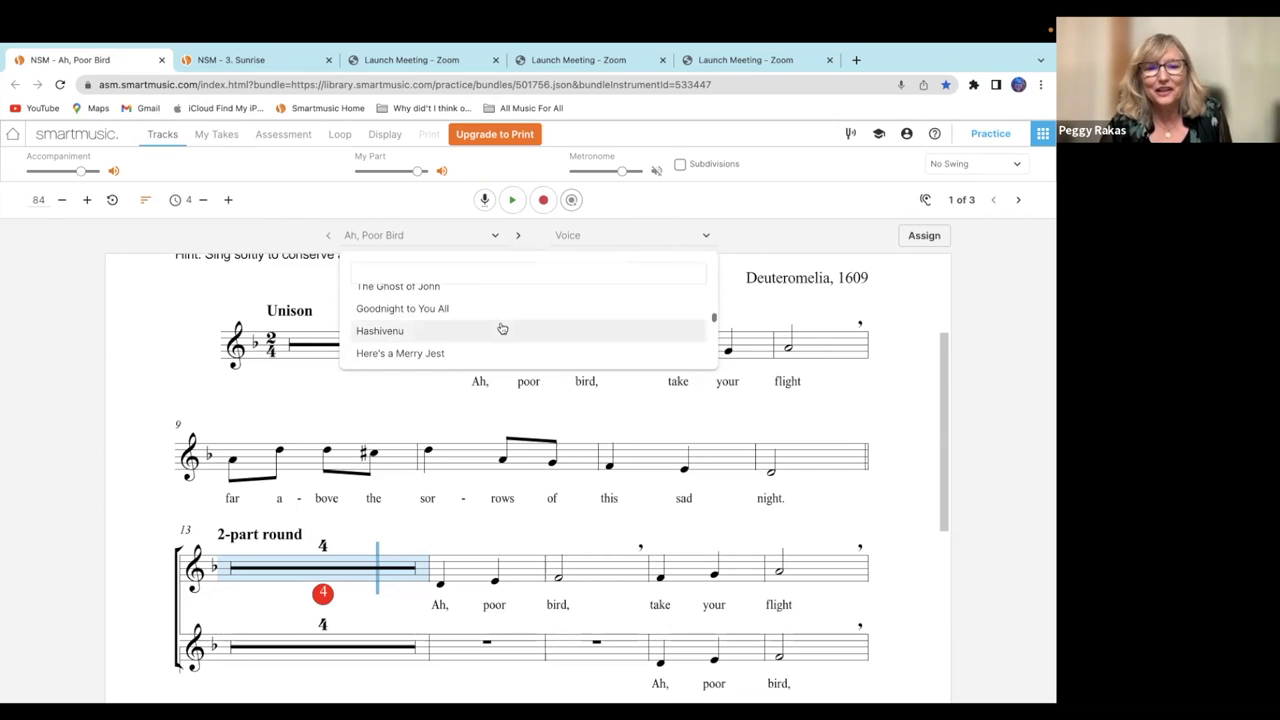
scroll(502, 328, down, 3)
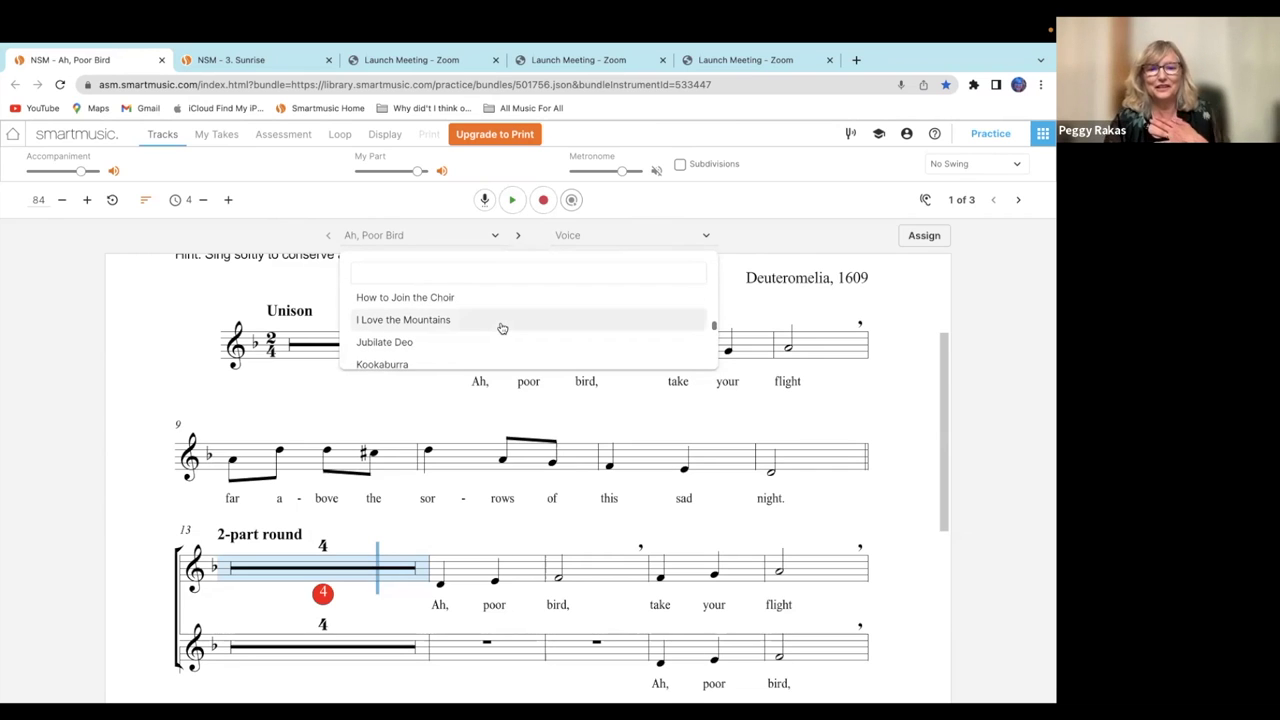